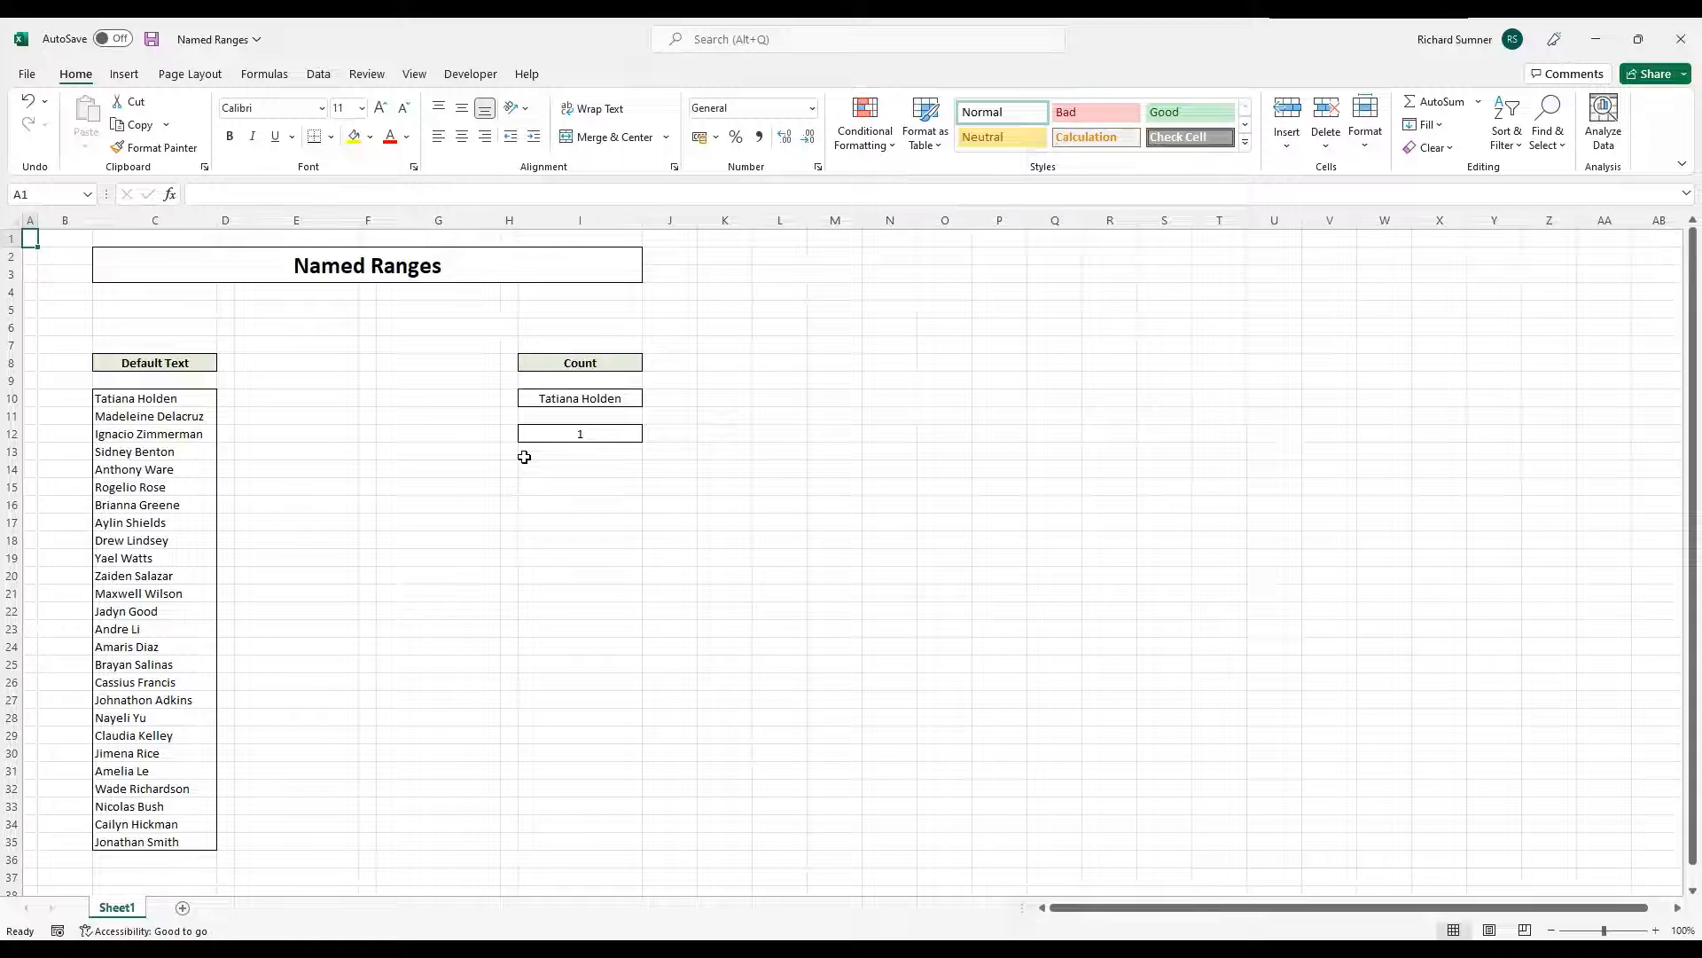
Examine the name list from C10, the lookup reference in I10 and the ranges used by the COUNTIF formula in I12.
click(183, 401)
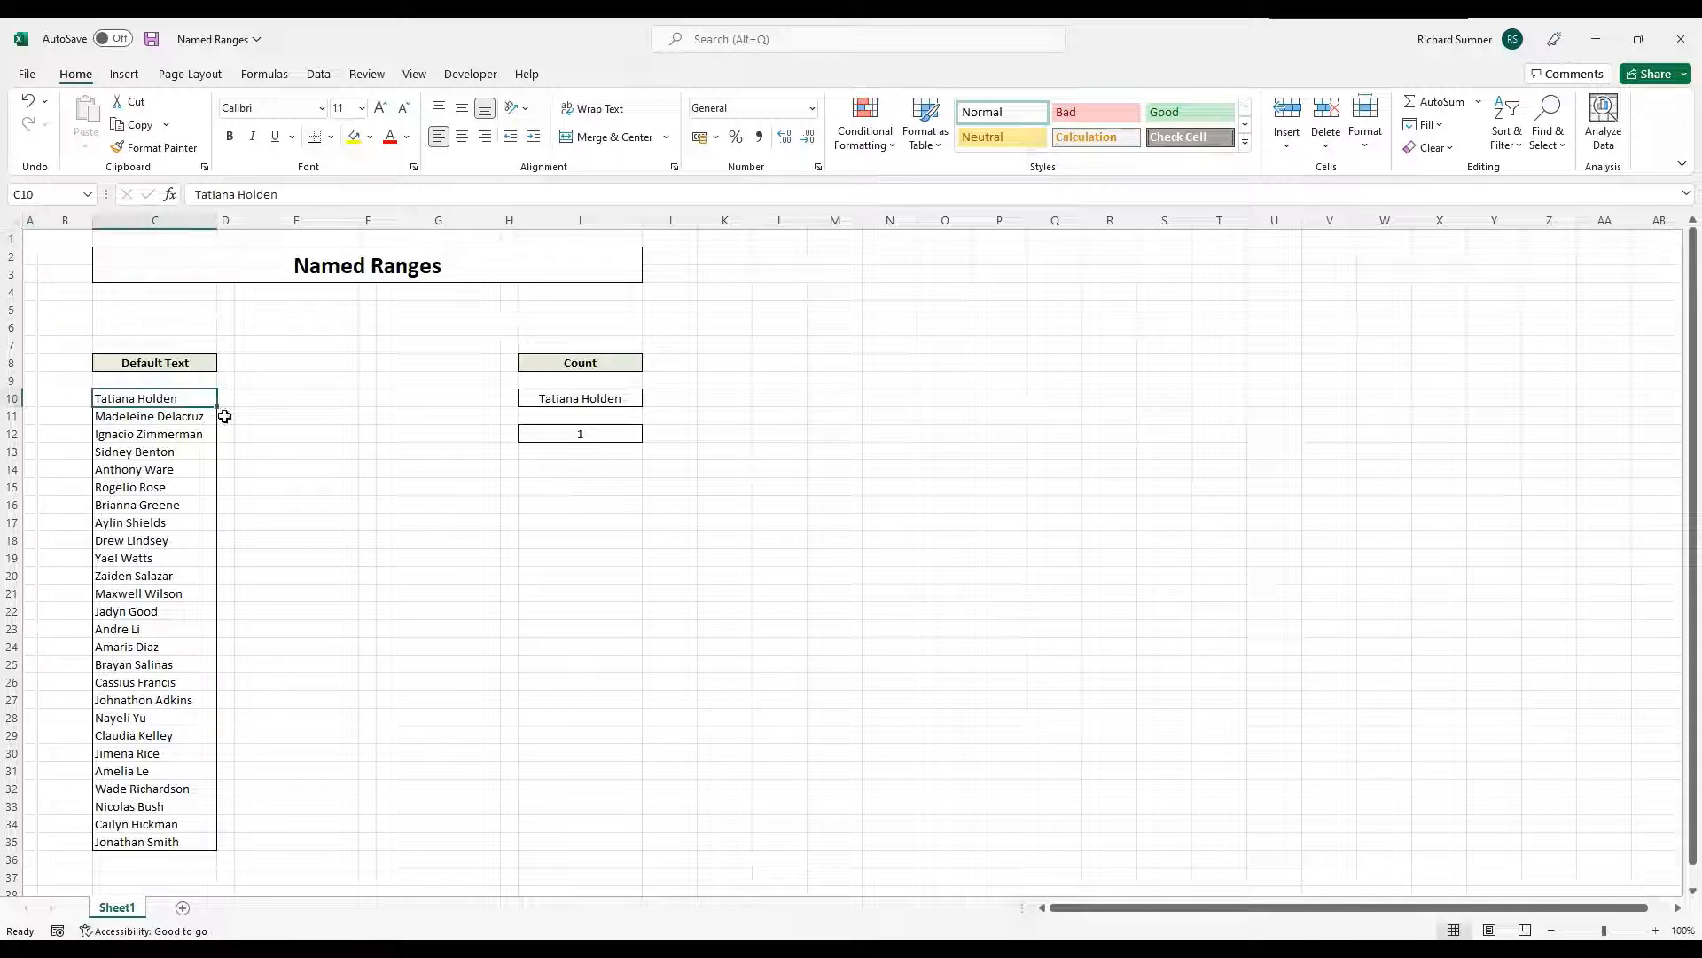
click(580, 400)
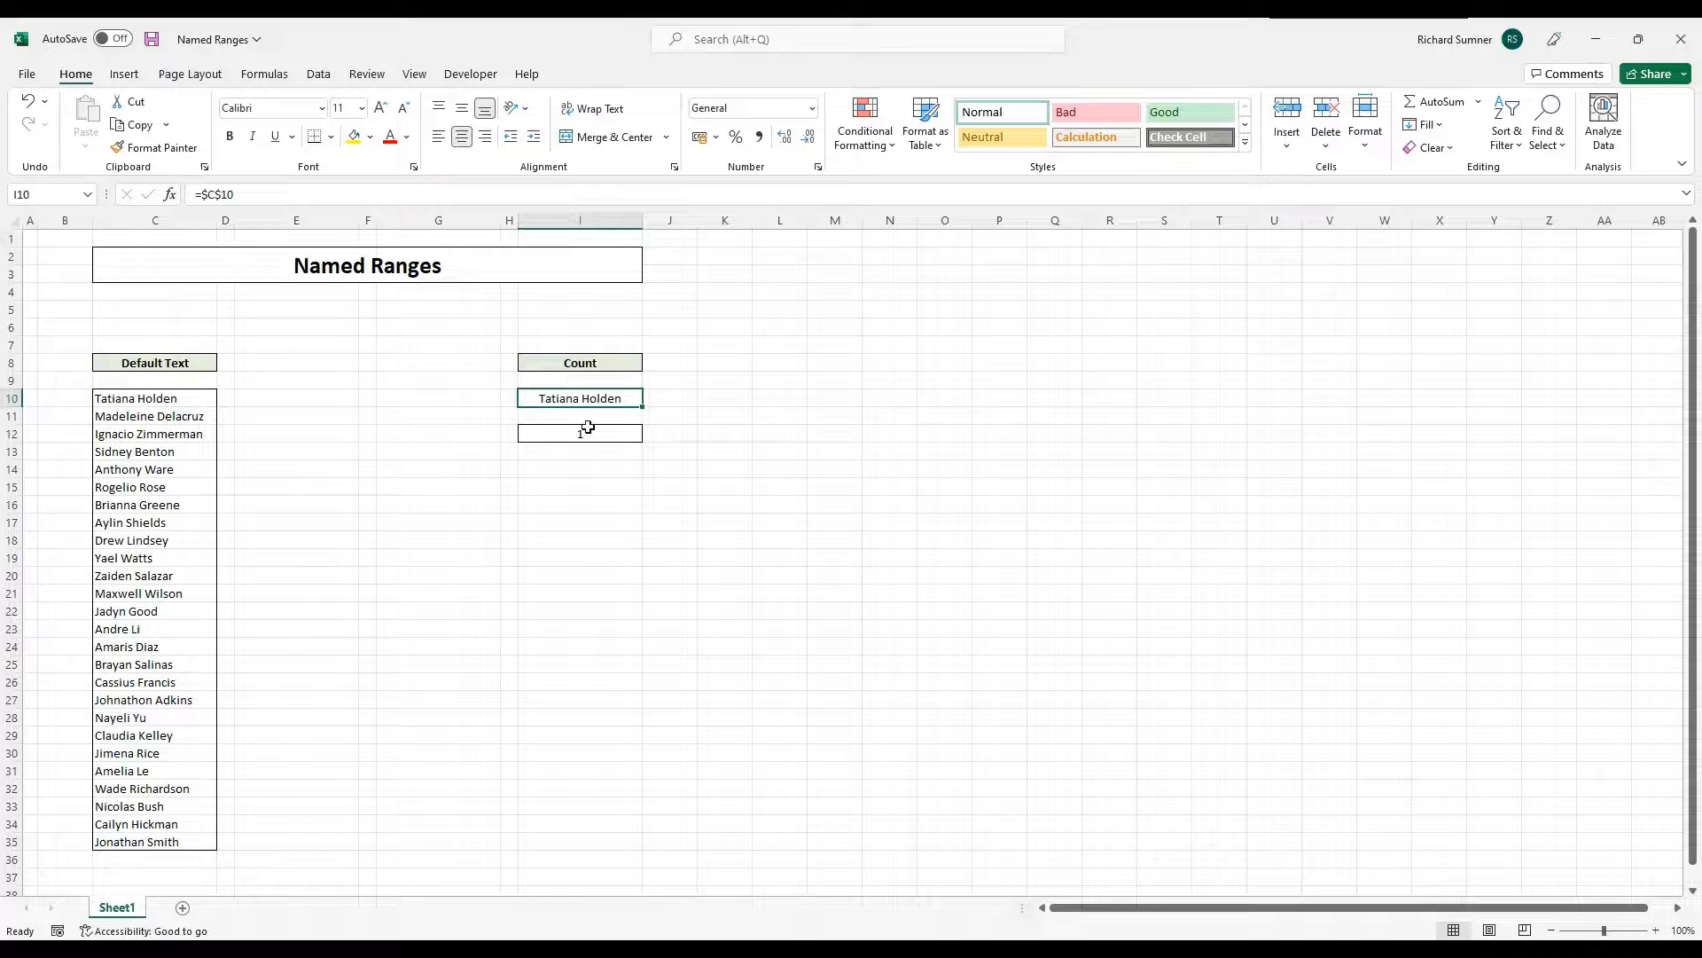
click(584, 433)
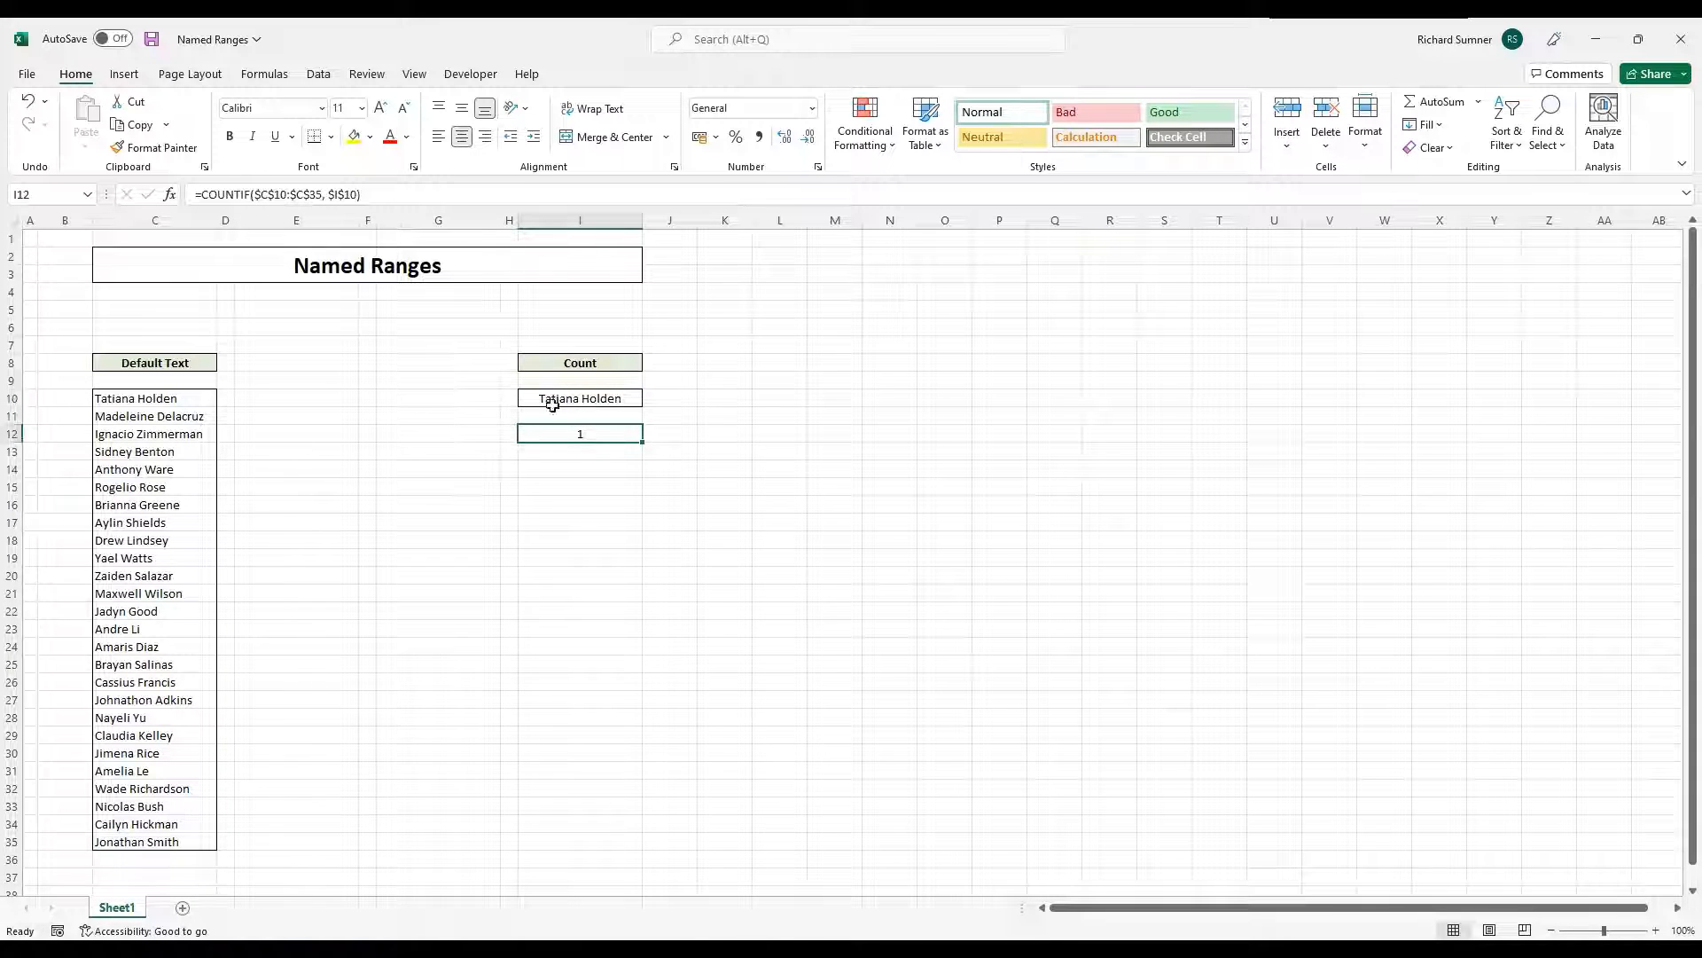
drag(135, 505, 142, 803)
click(311, 588)
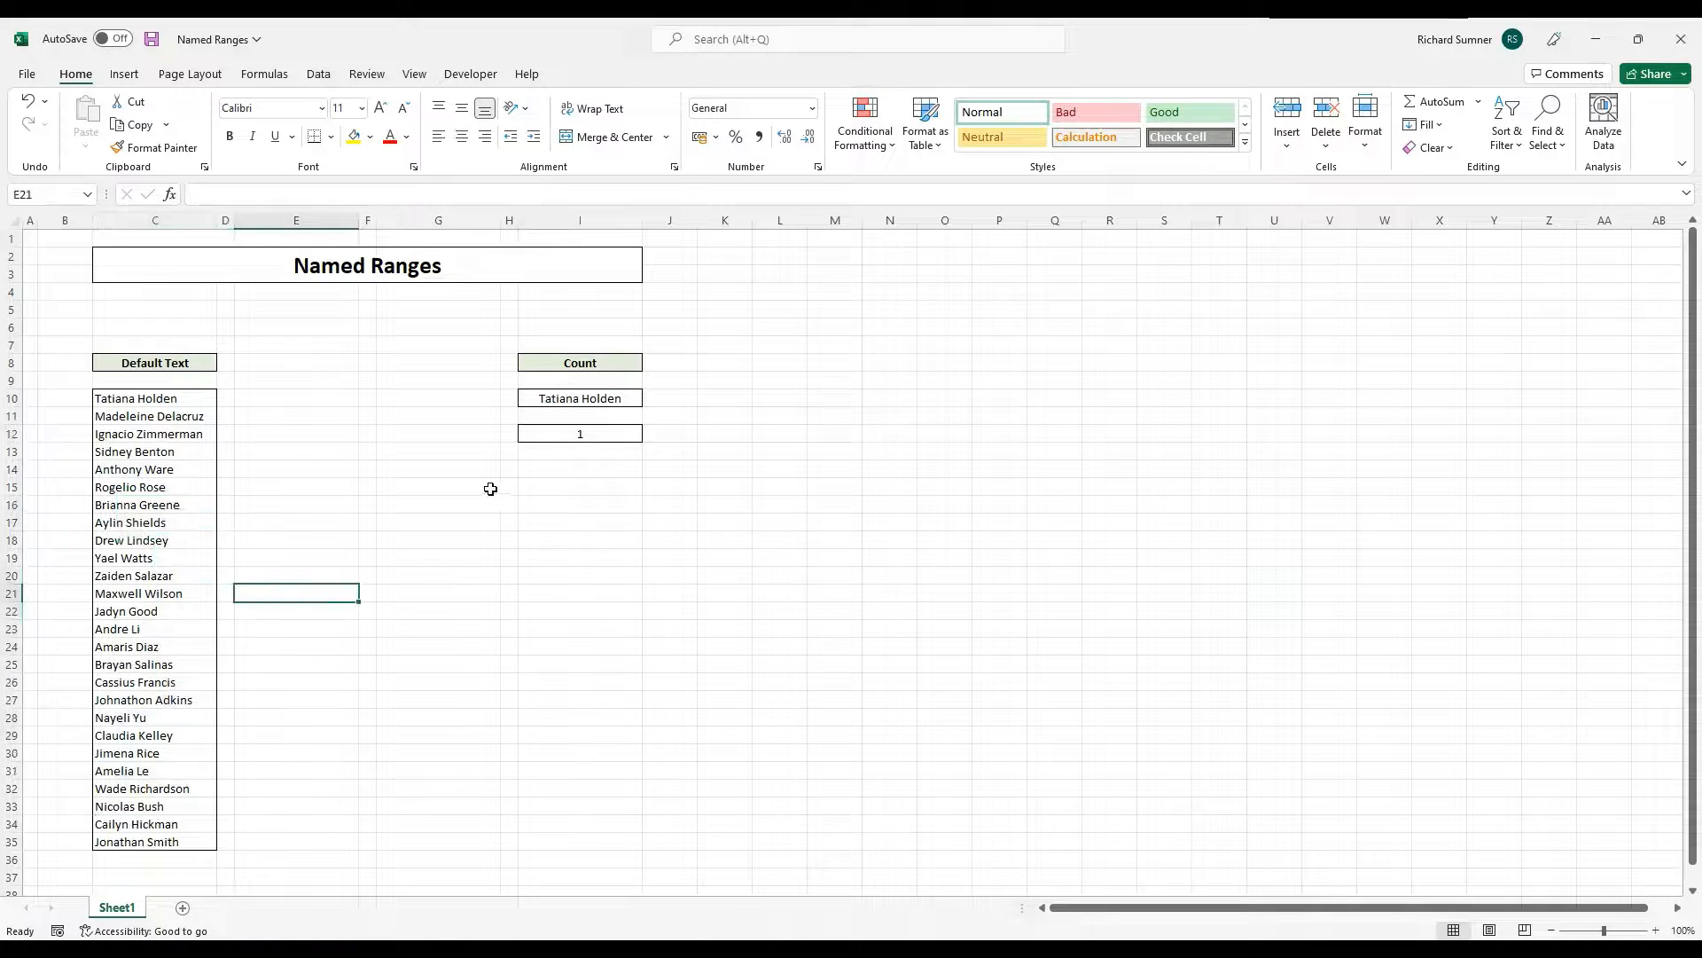
click(550, 436)
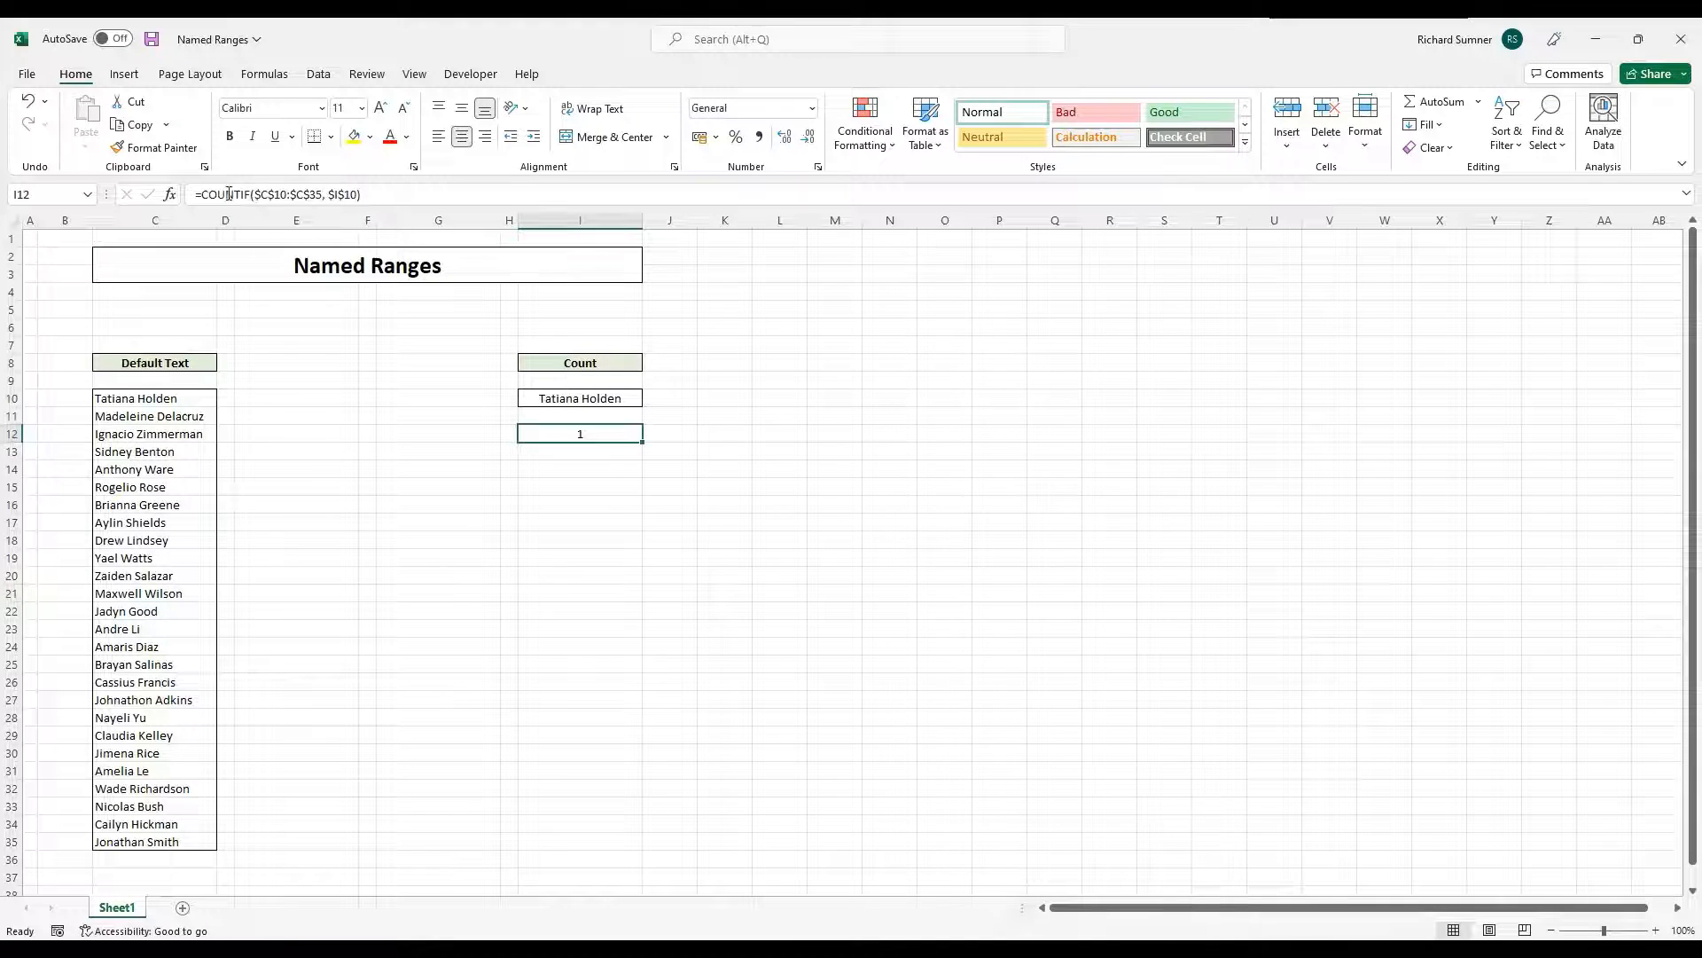
click(318, 194)
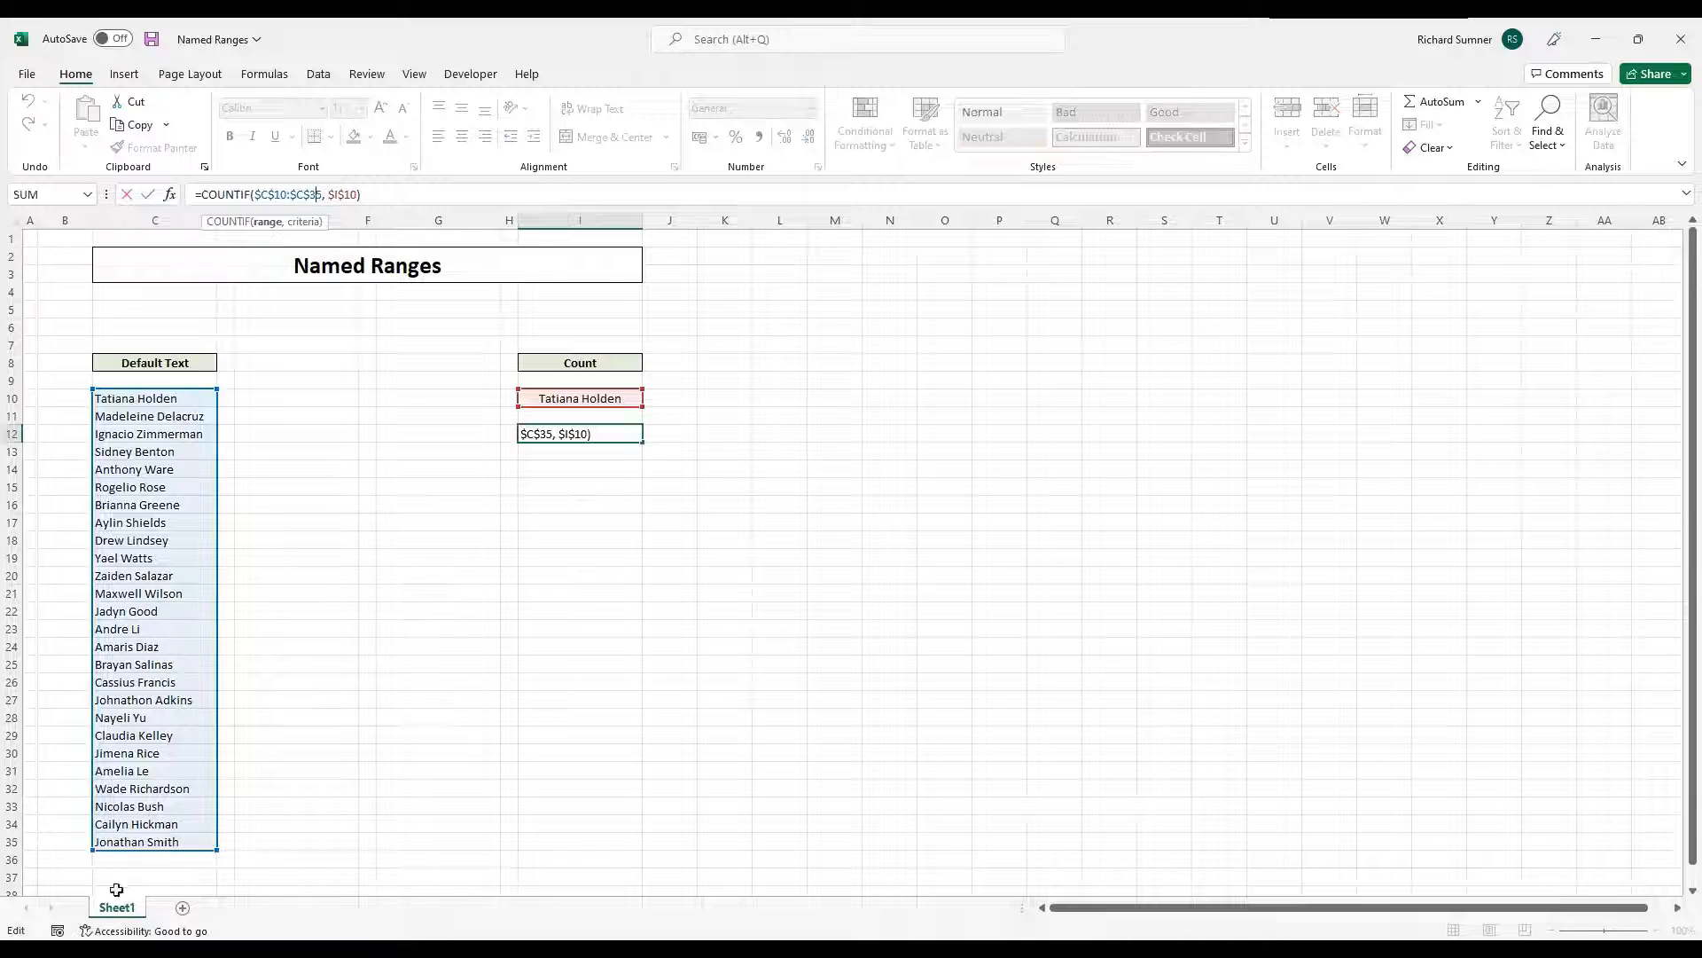
click(346, 194)
key(Return)
click(570, 434)
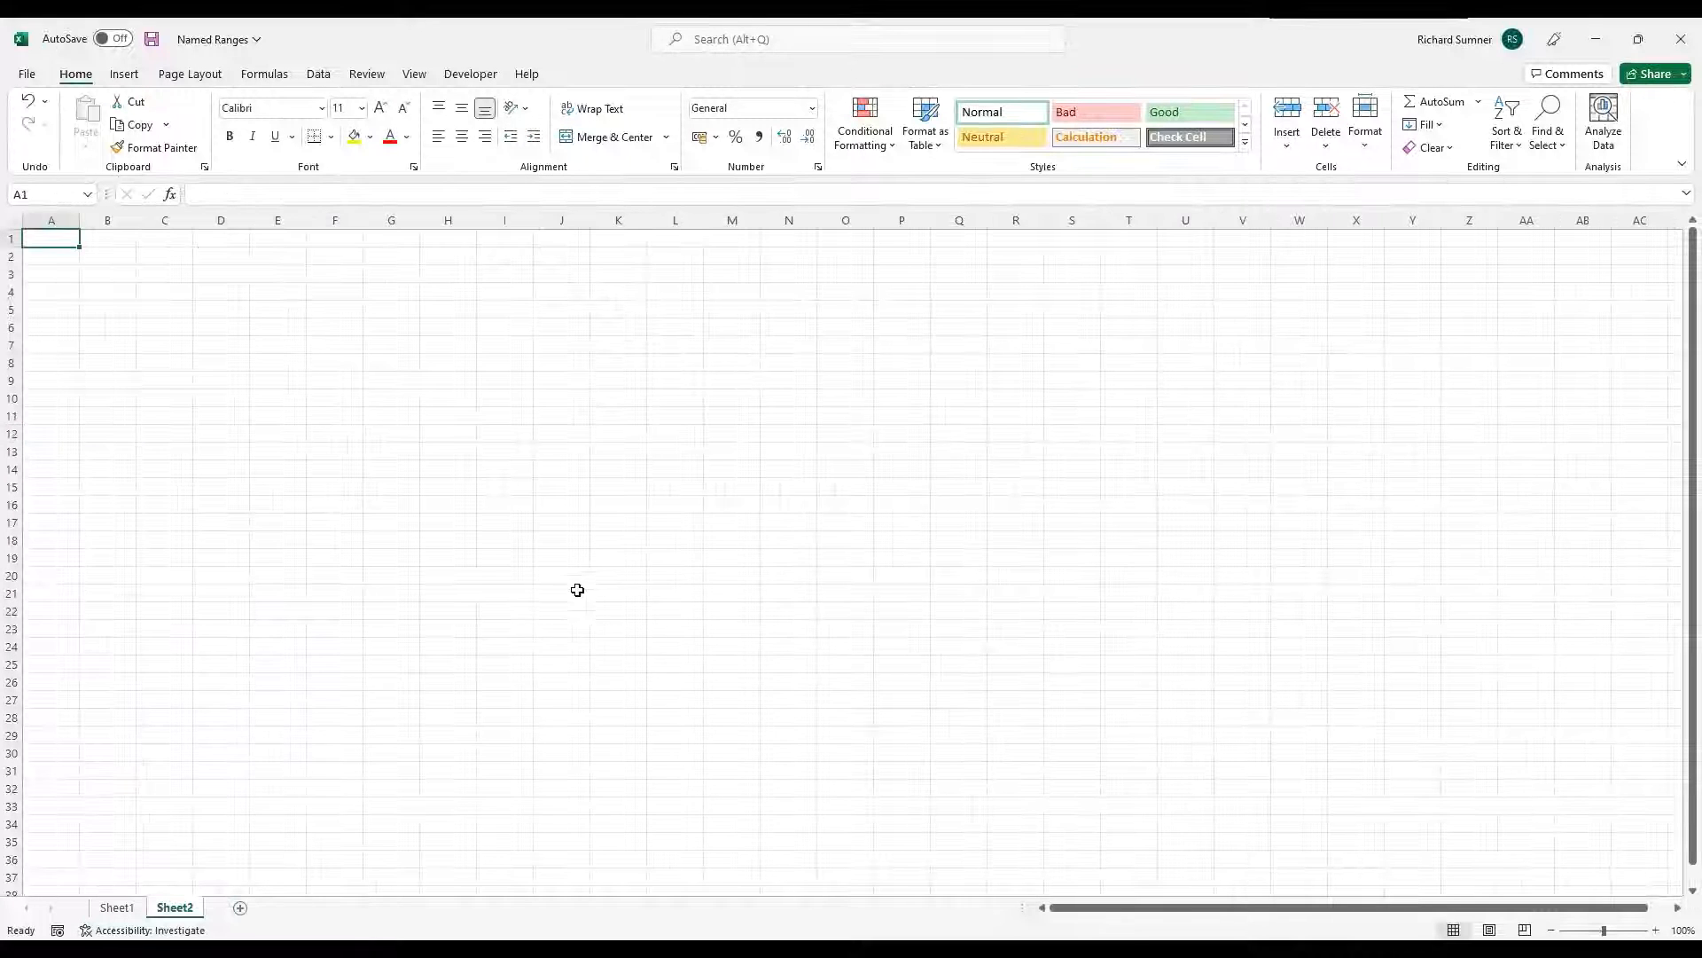
Enter =COUNTIF(Sheet1!$C$10:$C$35, Sheet1!$I$10) in cell J13 of Sheet2 and return to Sheet1.
click(555, 454)
text(=)
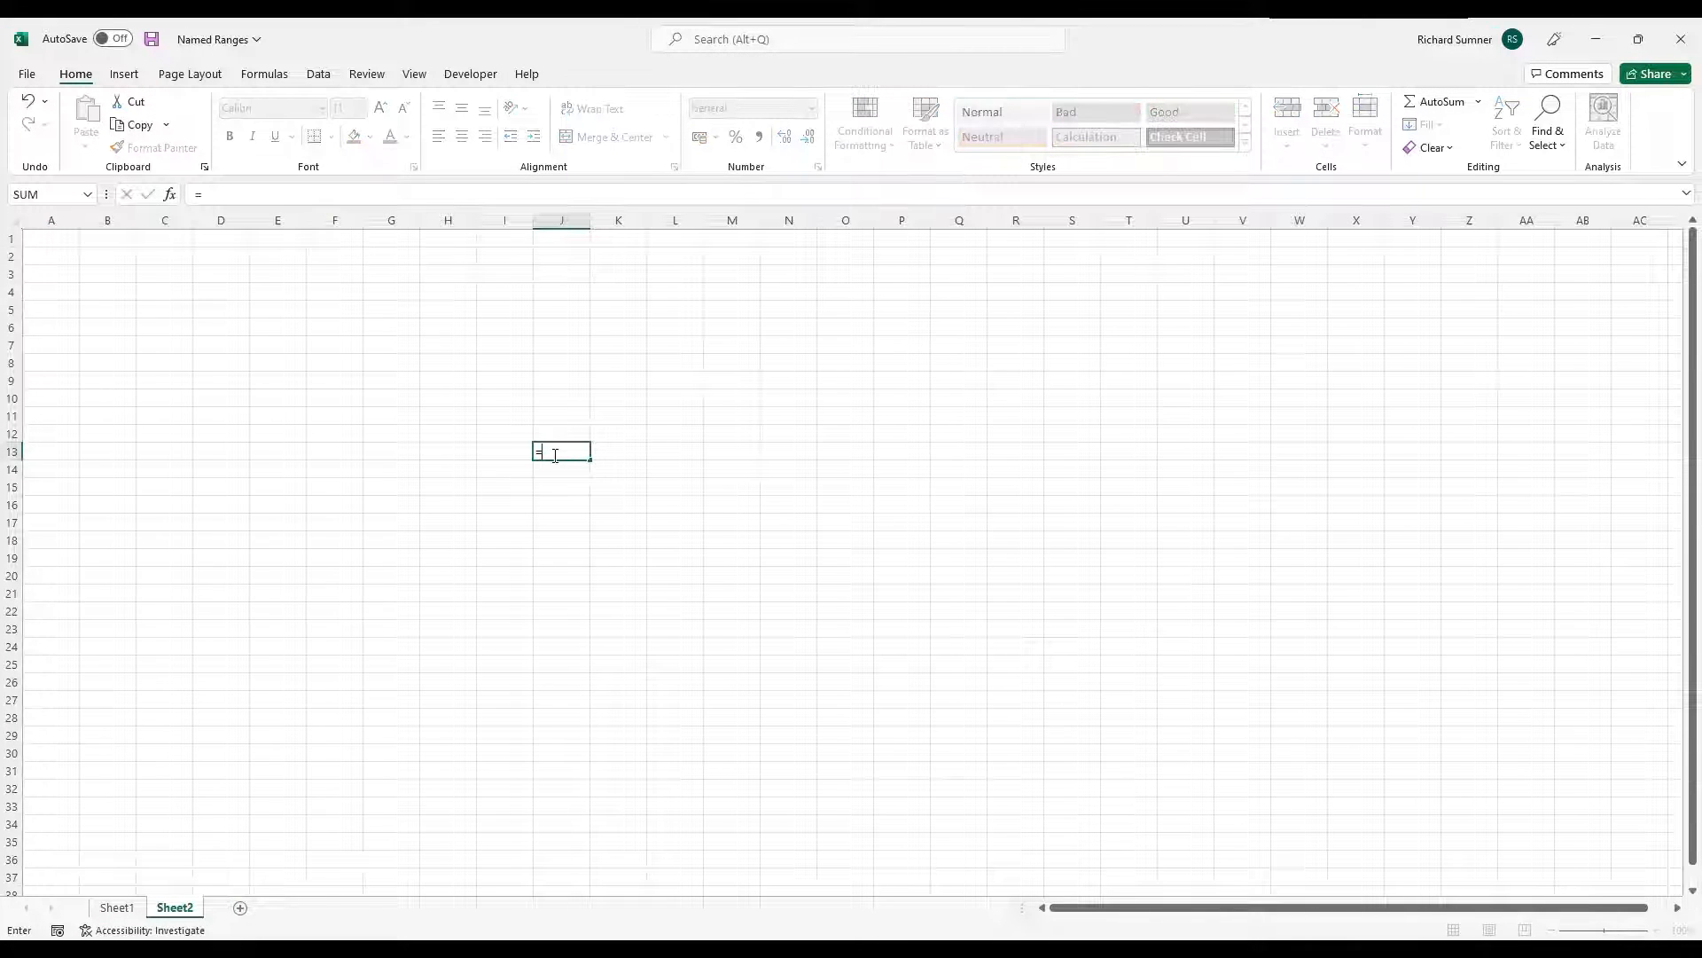
text(COUNTIF()
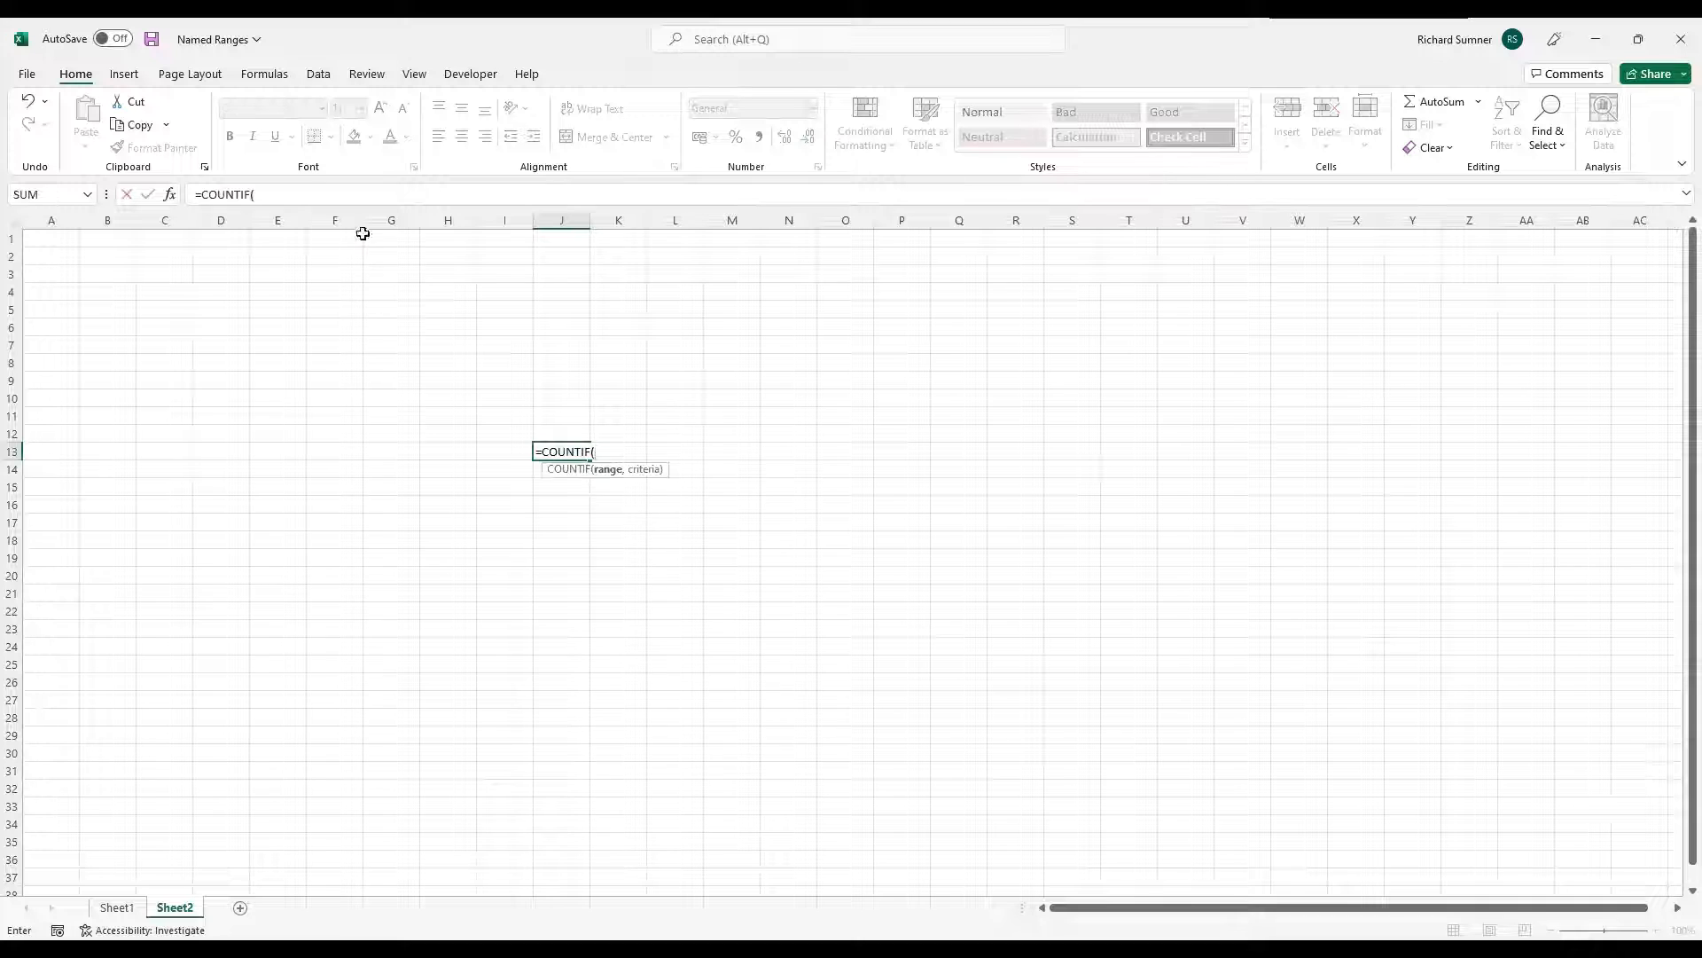
click(116, 907)
click(138, 399)
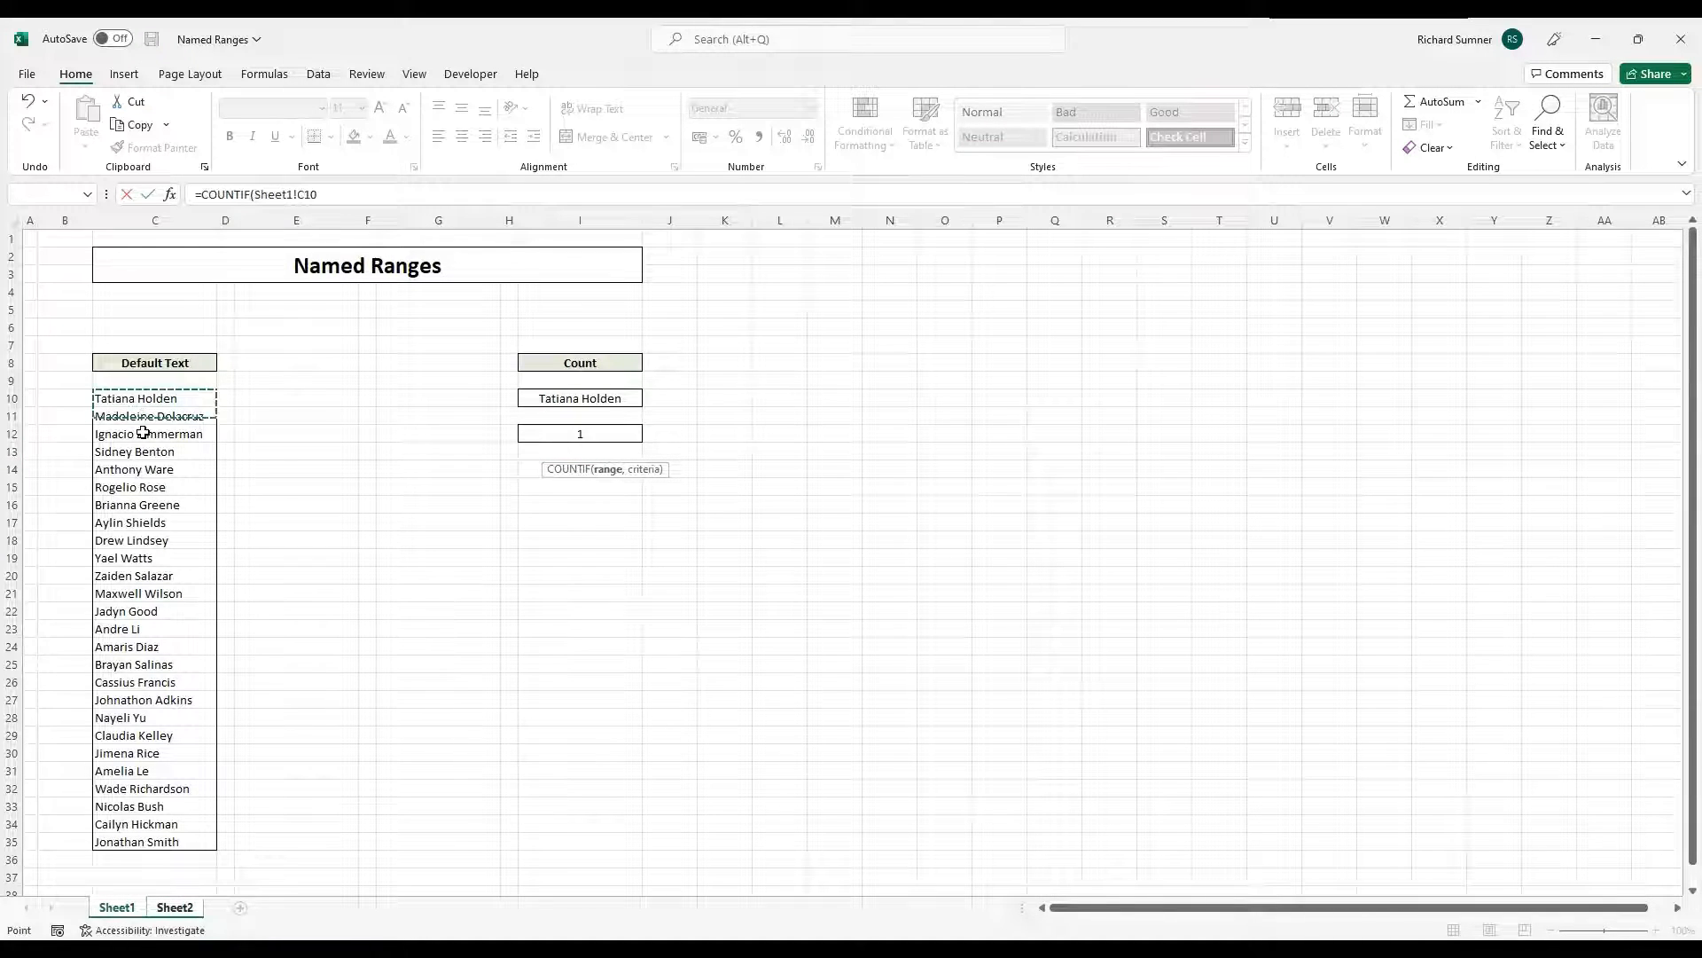
drag(137, 840, 137, 840)
key(F4)
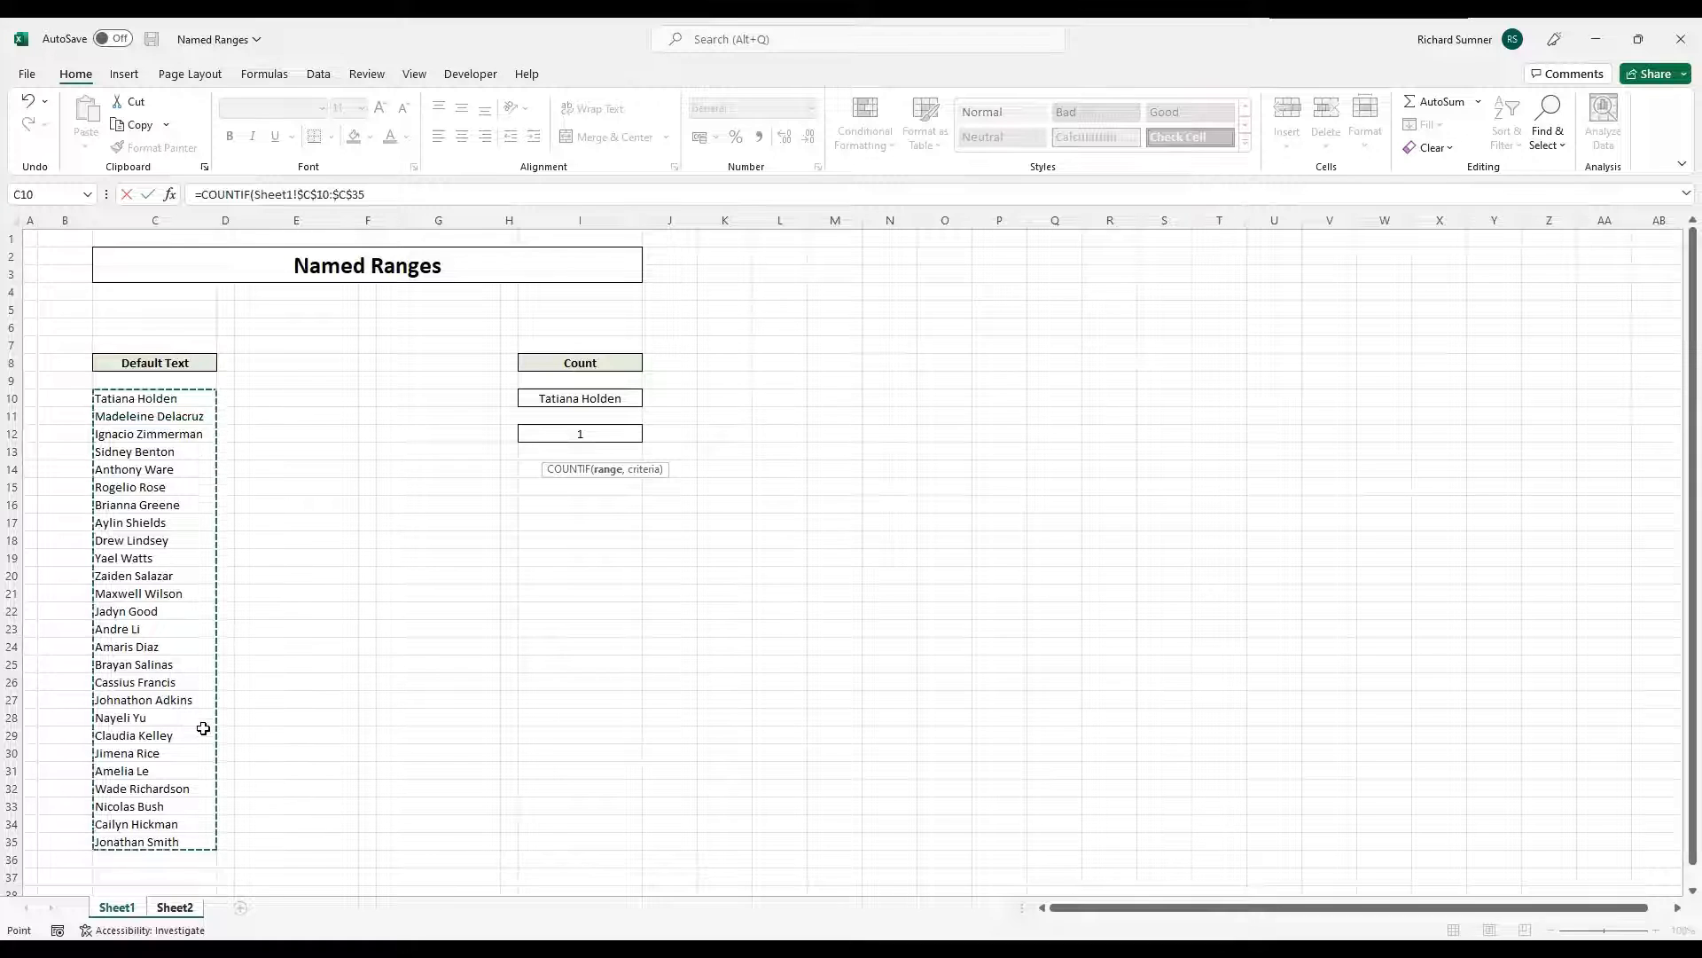
text(,)
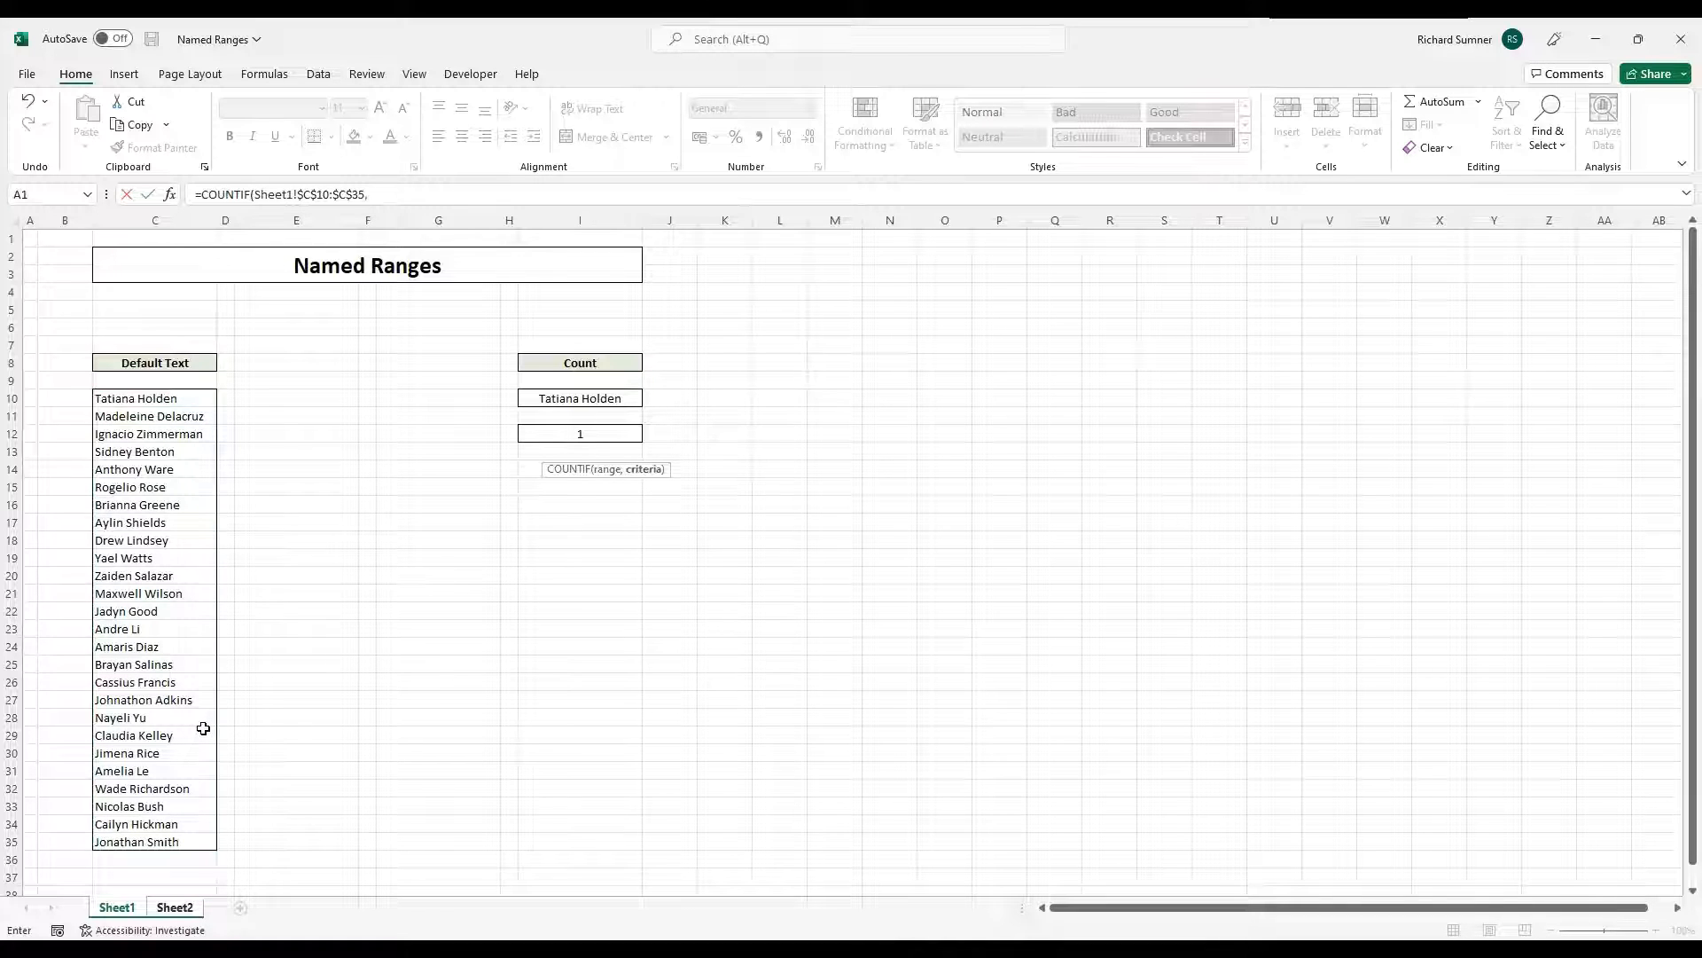
click(570, 397)
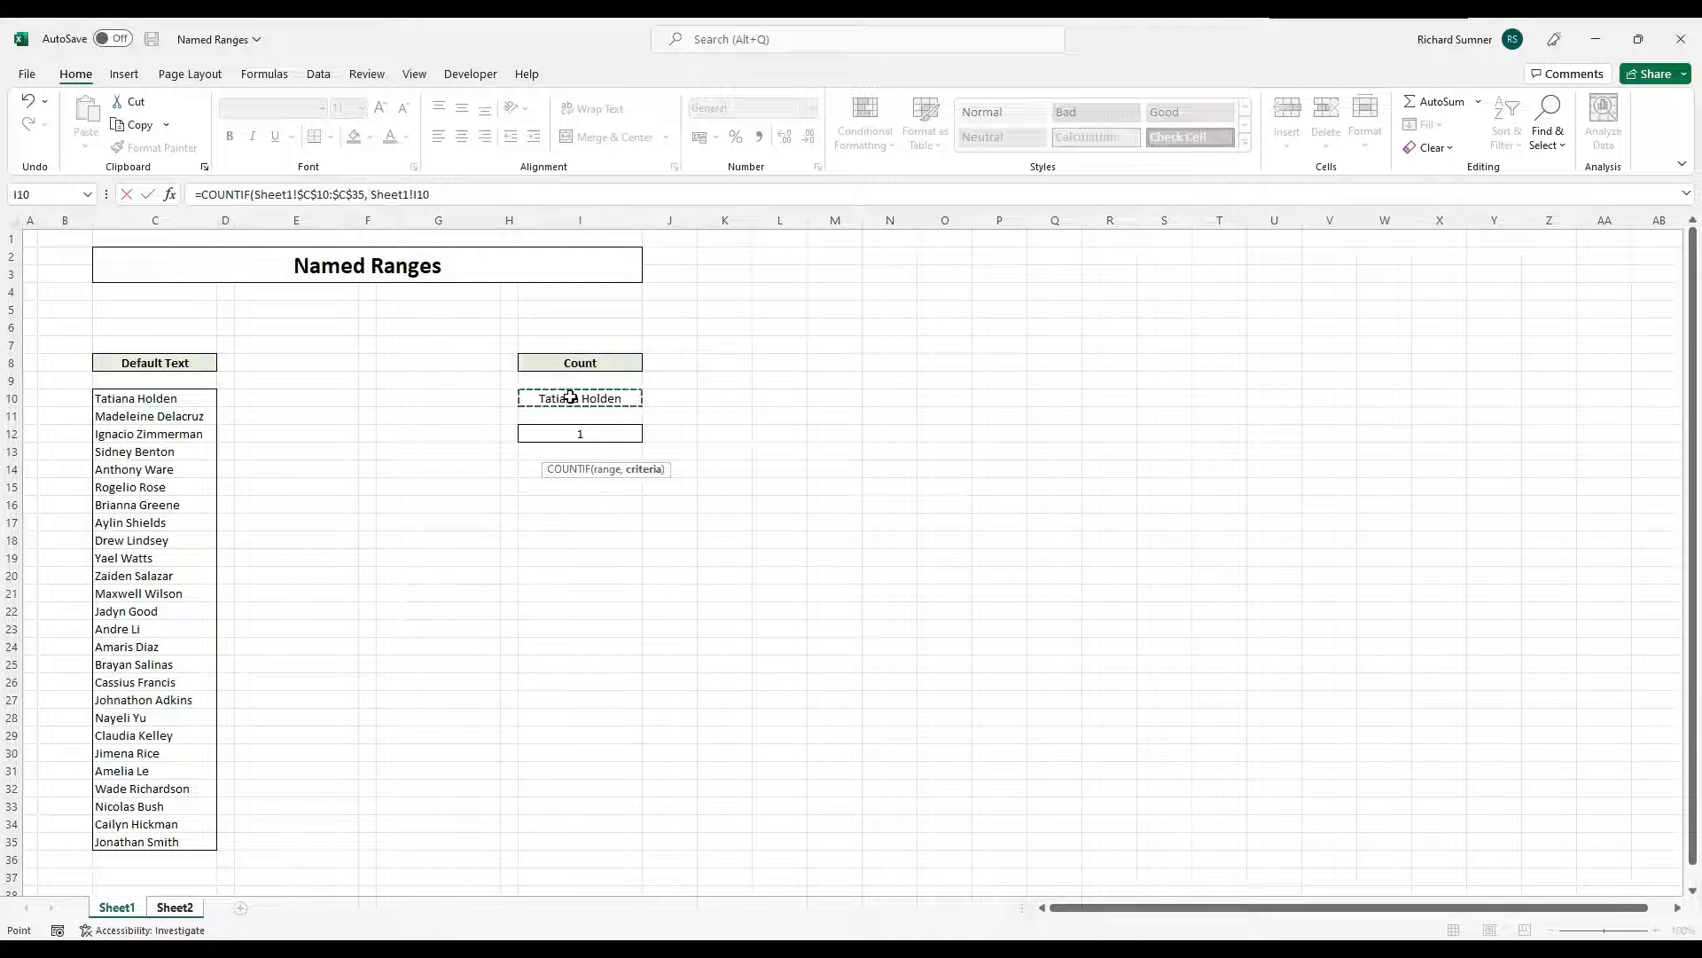
key(F4)
key(Return)
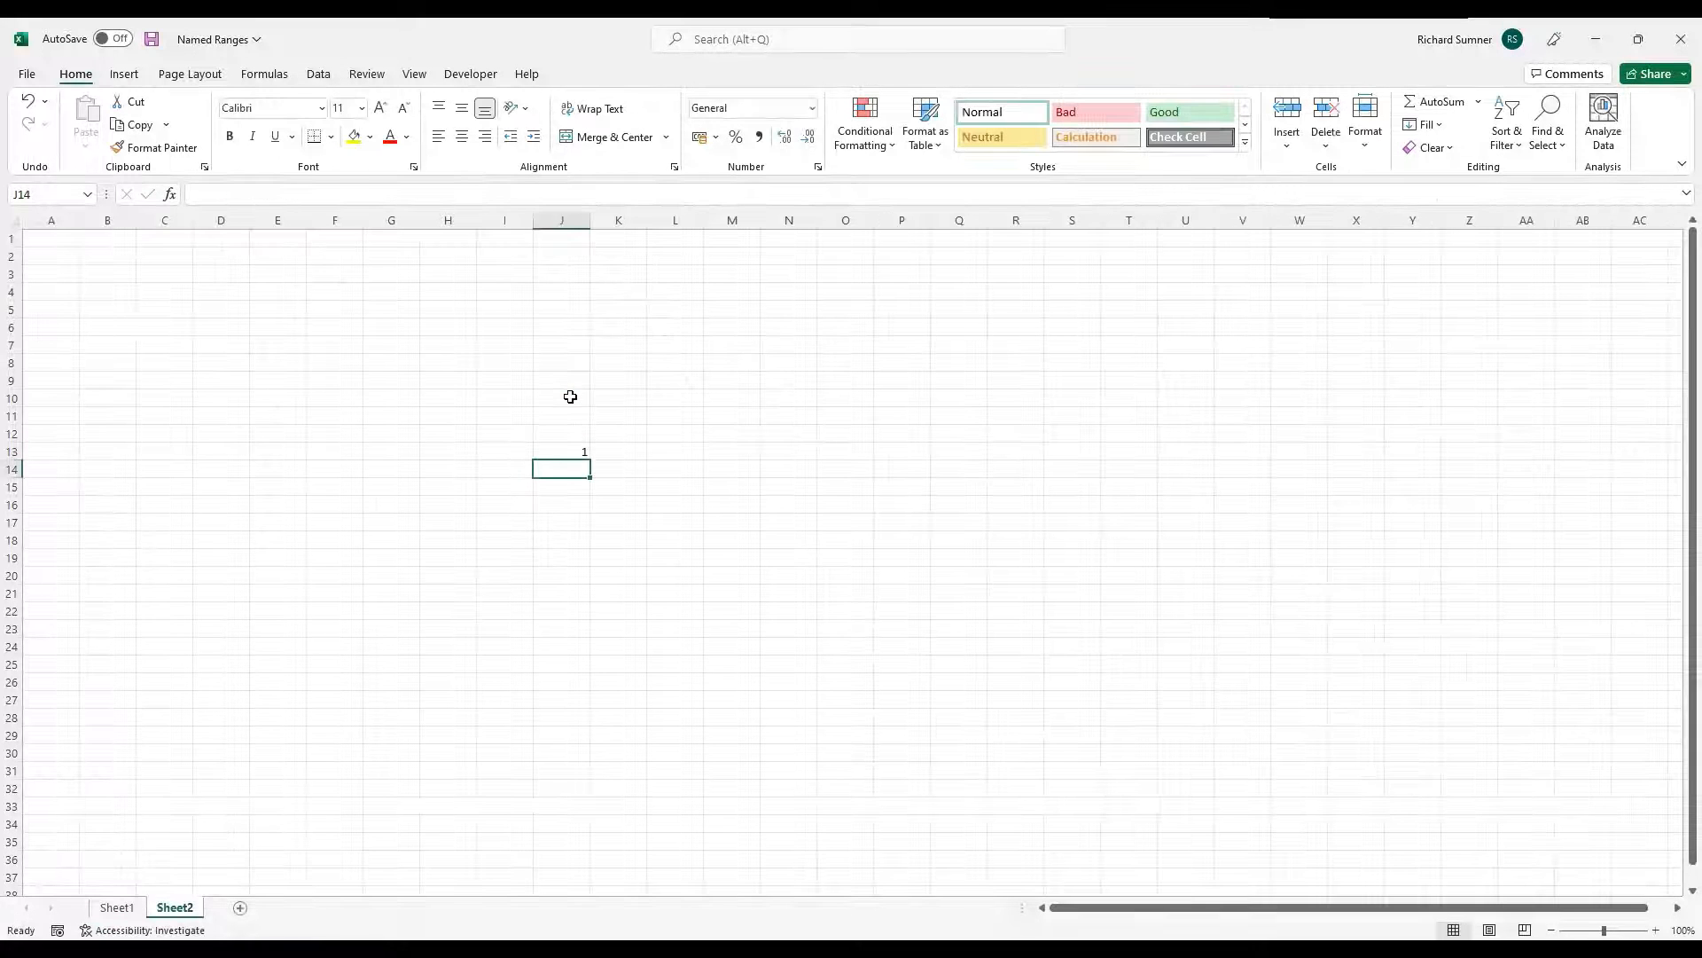
click(570, 453)
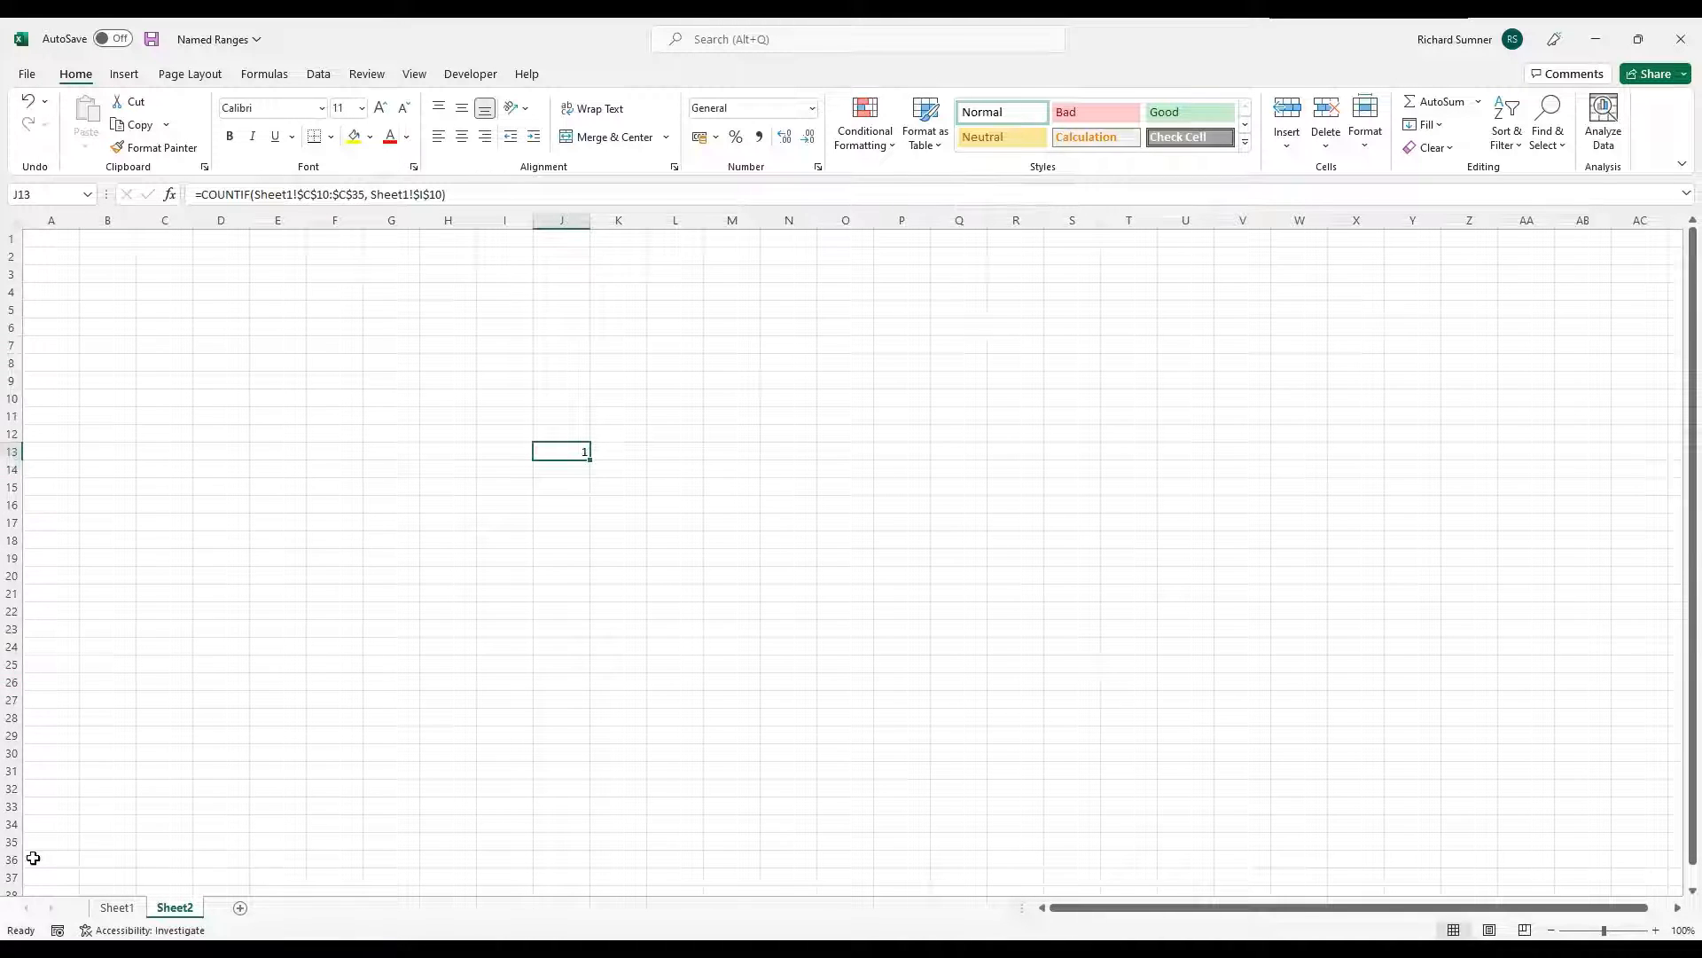
click(116, 907)
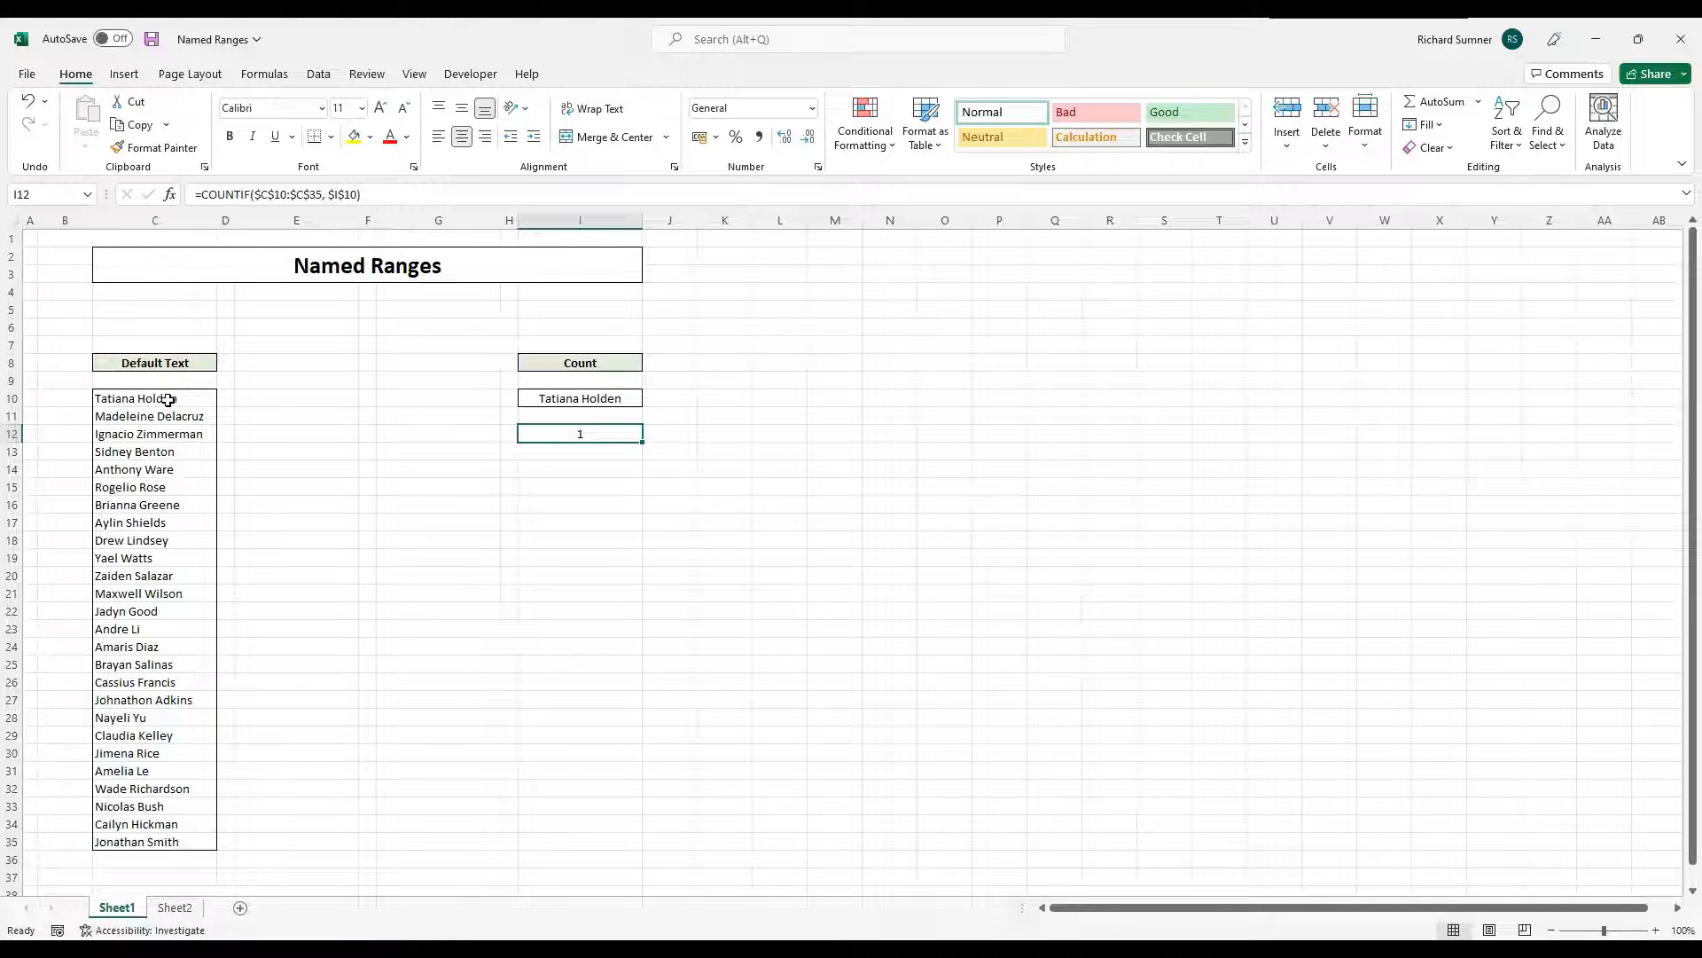
drag(169, 400, 156, 846)
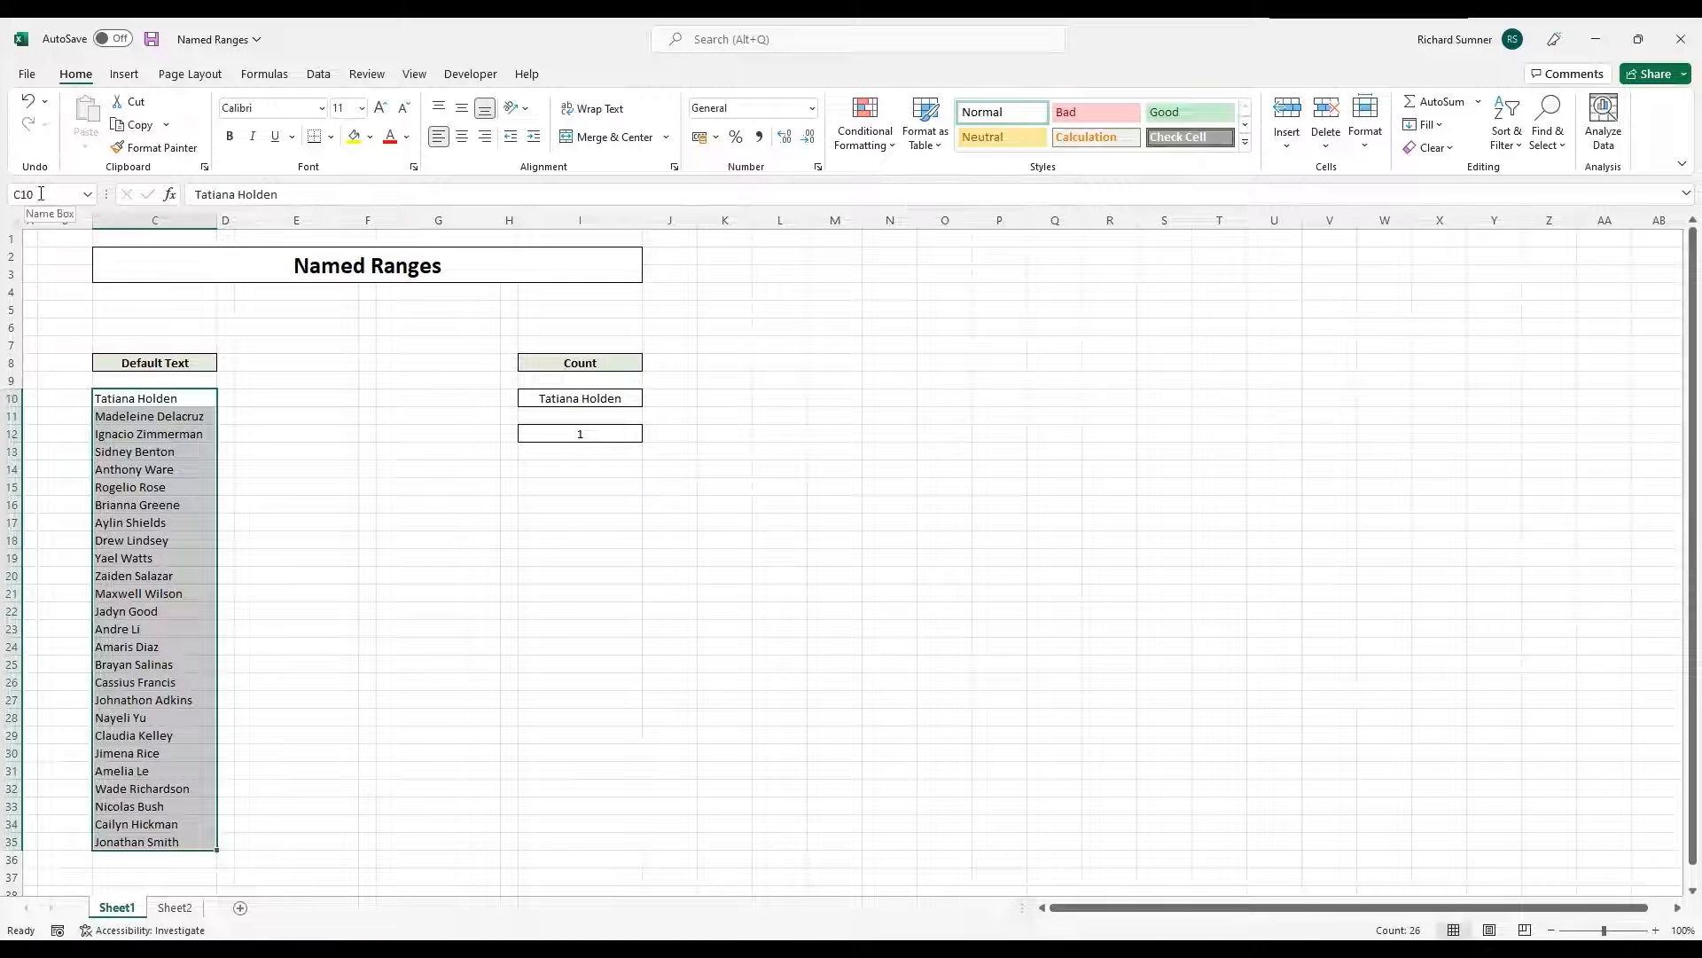
click(86, 195)
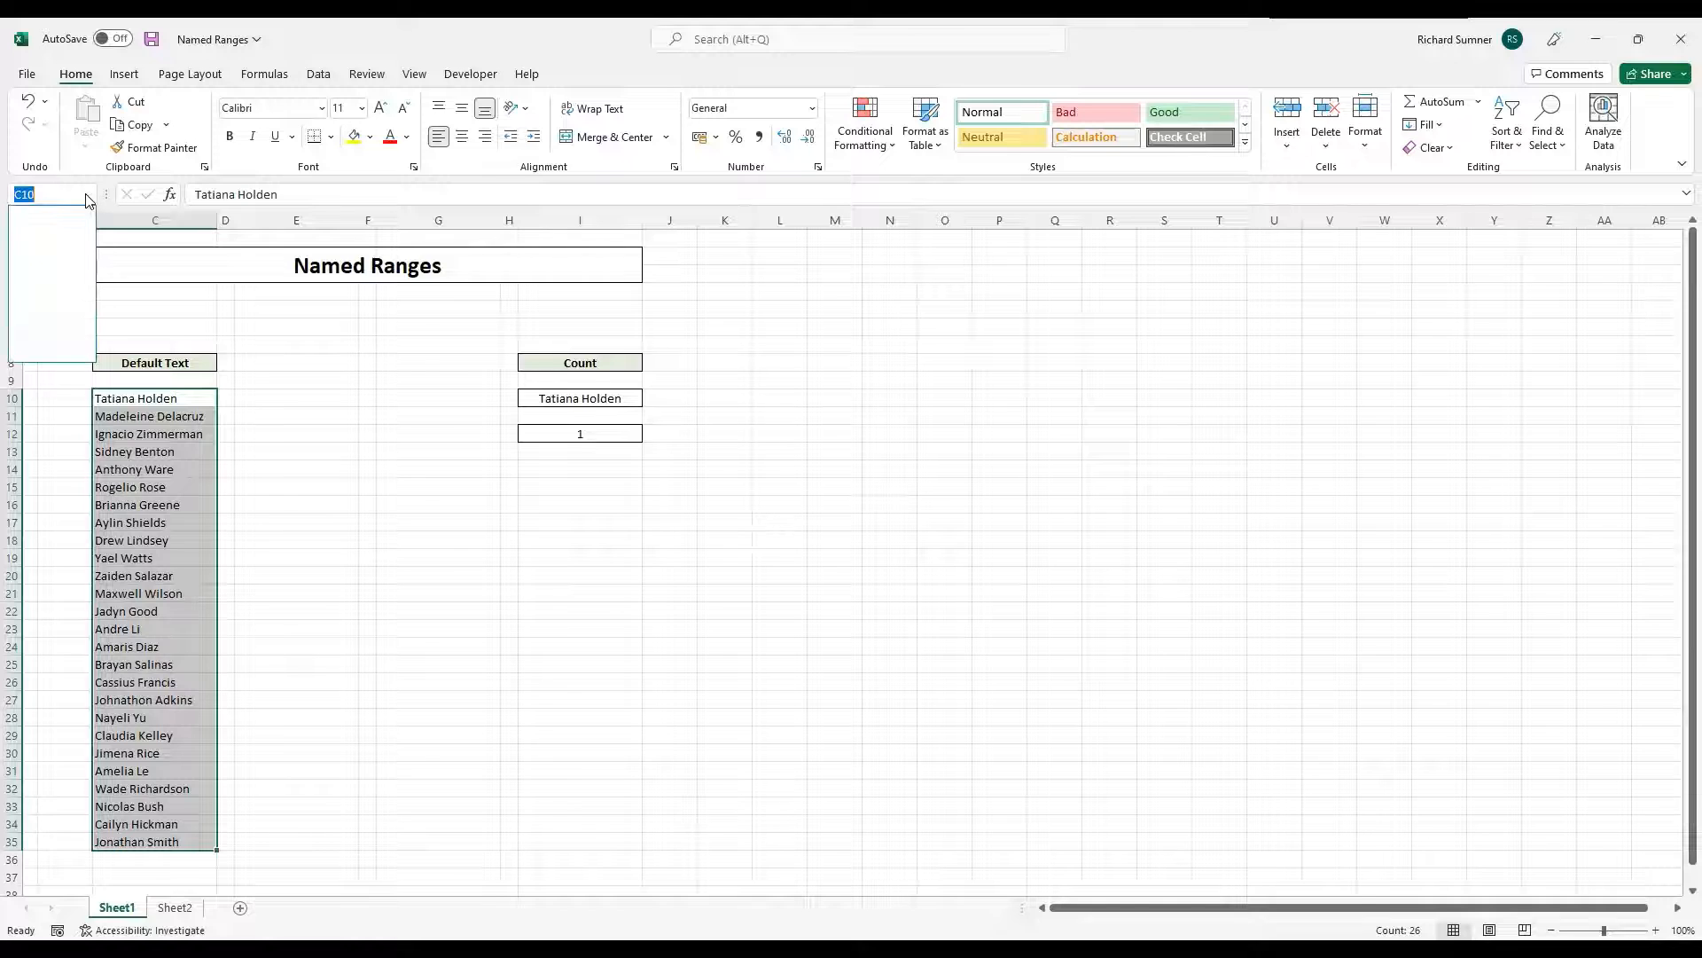
click(86, 195)
click(45, 195)
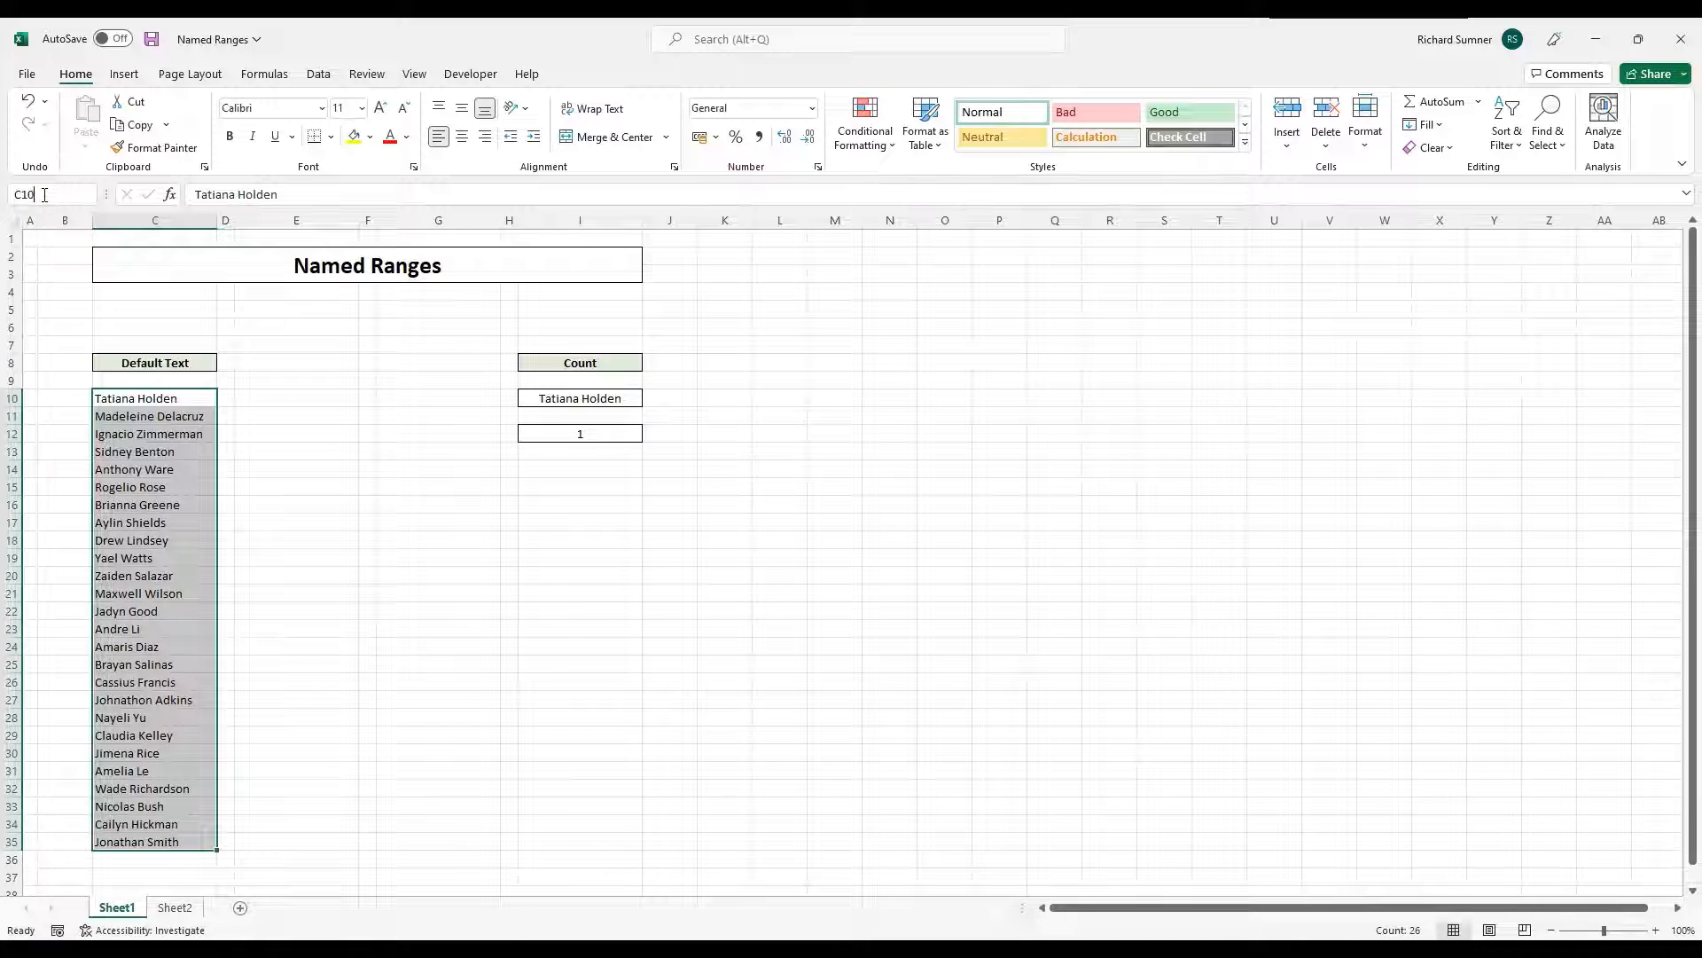
click(53, 294)
Name the range C10:C35 on Sheet1 as NameList.
click(144, 403)
drag(145, 403, 155, 843)
click(39, 195)
text(NameList)
key(Return)
key(Return)
Deselect the list and reselect C10:C35 to check which name the range carries.
click(326, 396)
click(270, 345)
click(120, 327)
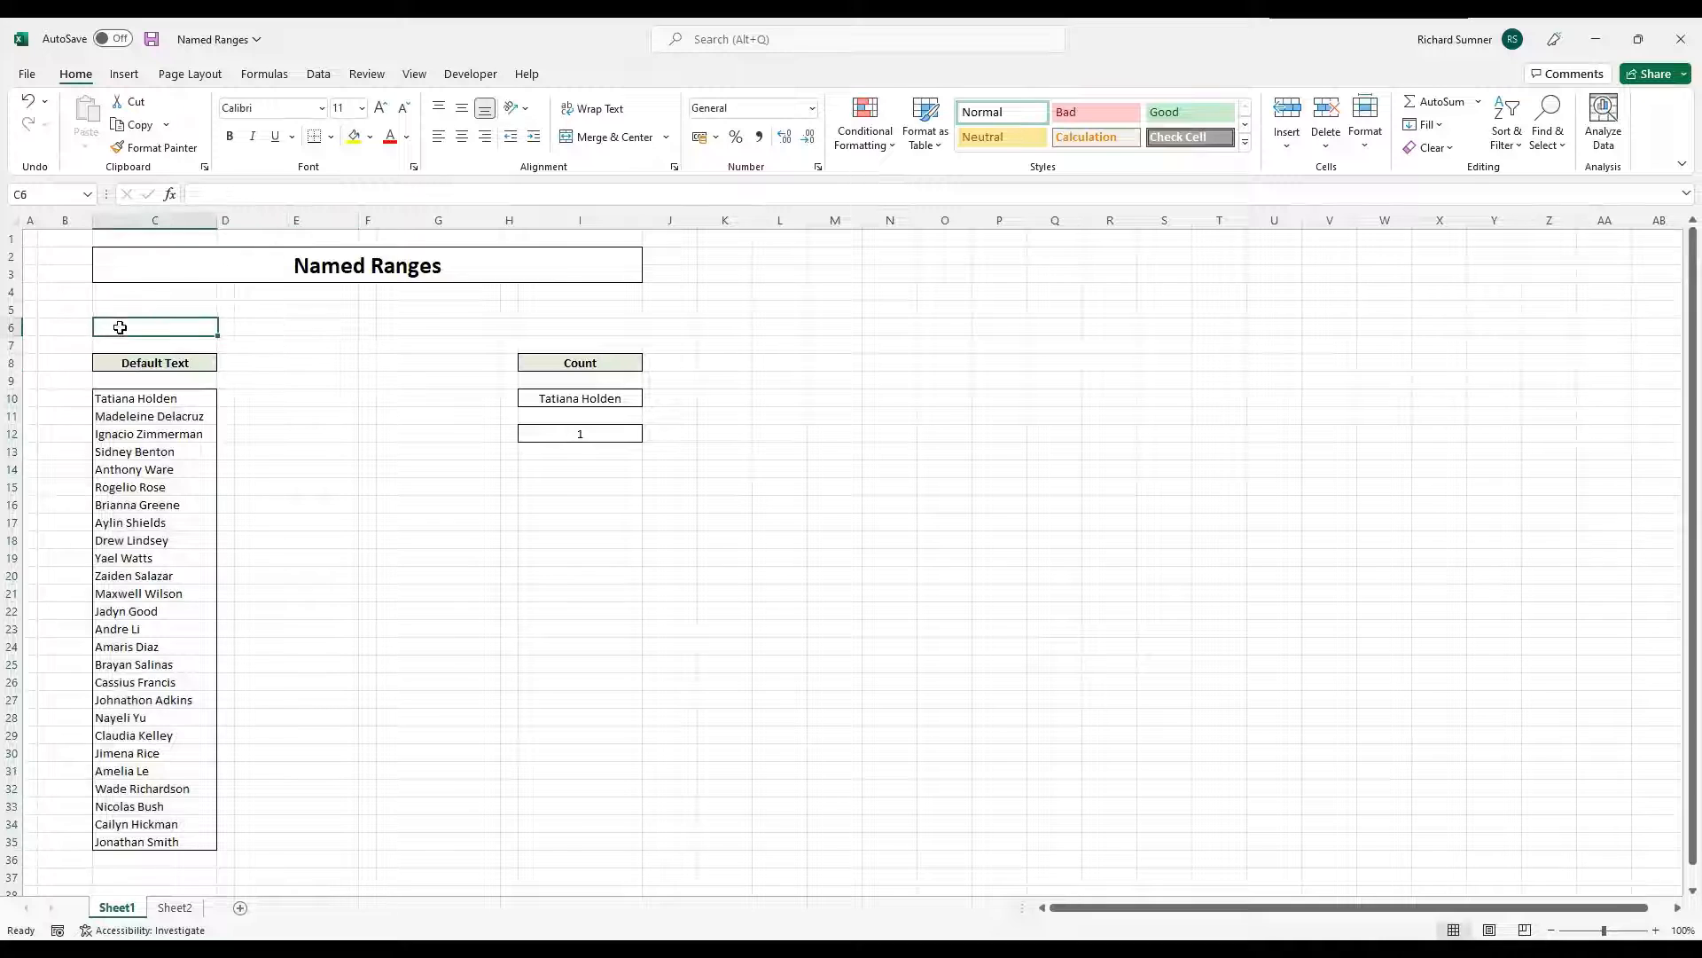
drag(107, 396, 153, 842)
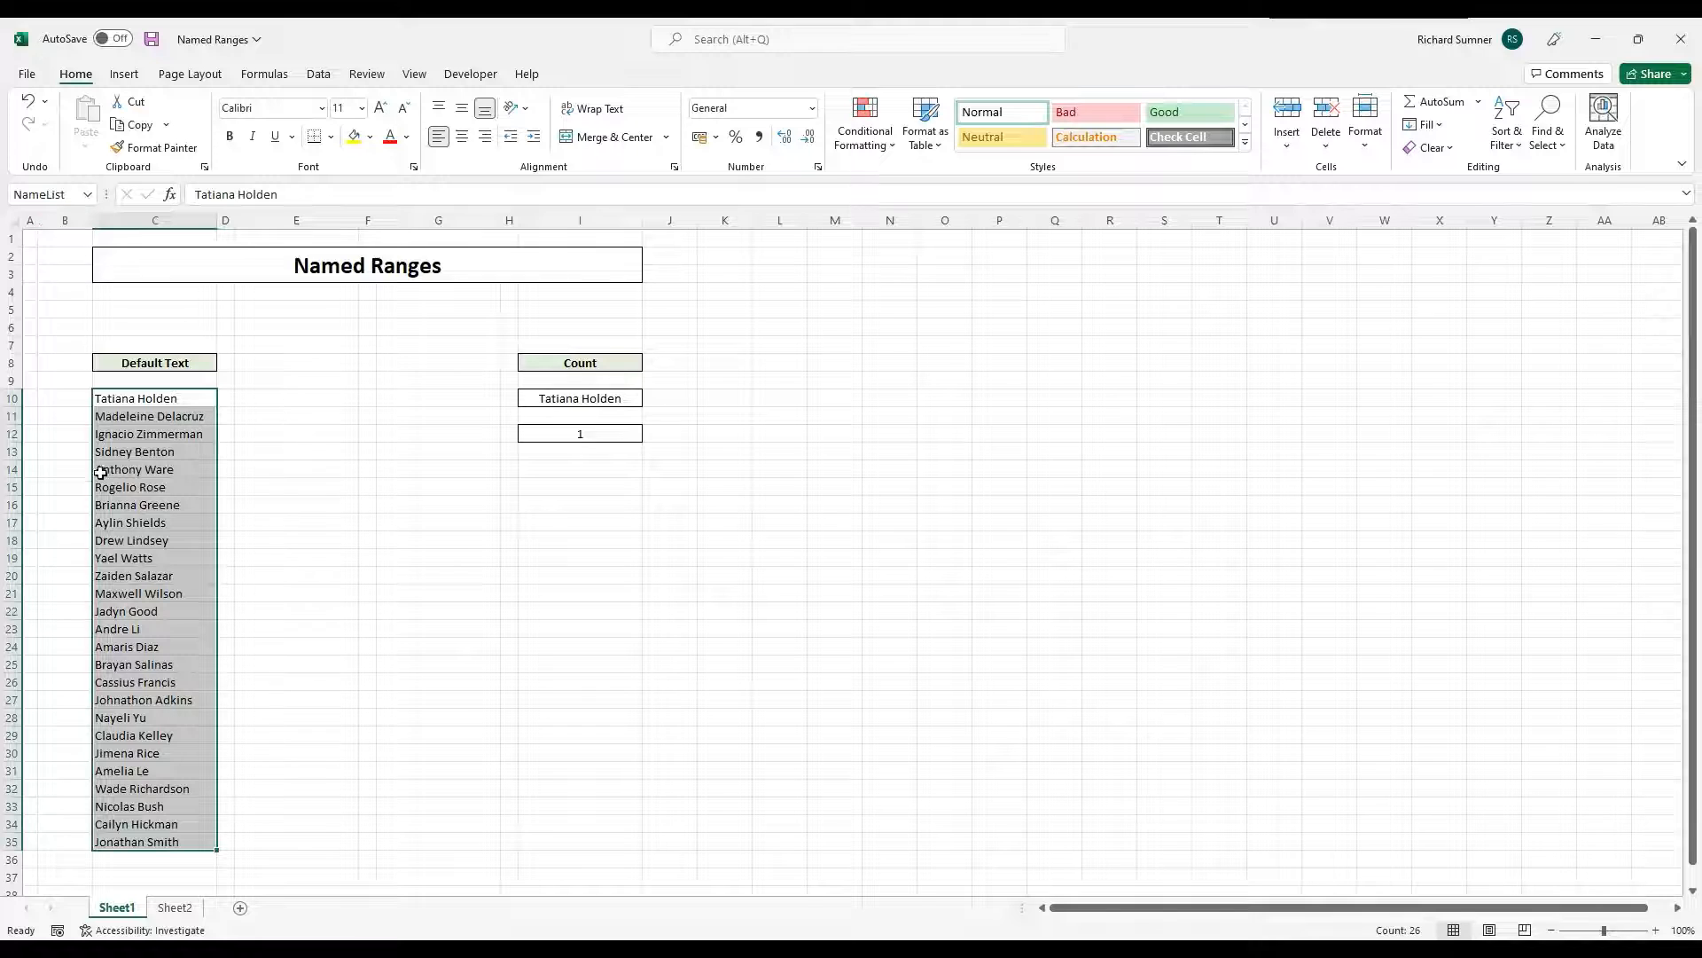
drag(111, 396, 138, 843)
click(371, 572)
Replace the $C$10:$C$35 reference in the COUNTIF formula of cell I12 with the named range NameList.
click(551, 435)
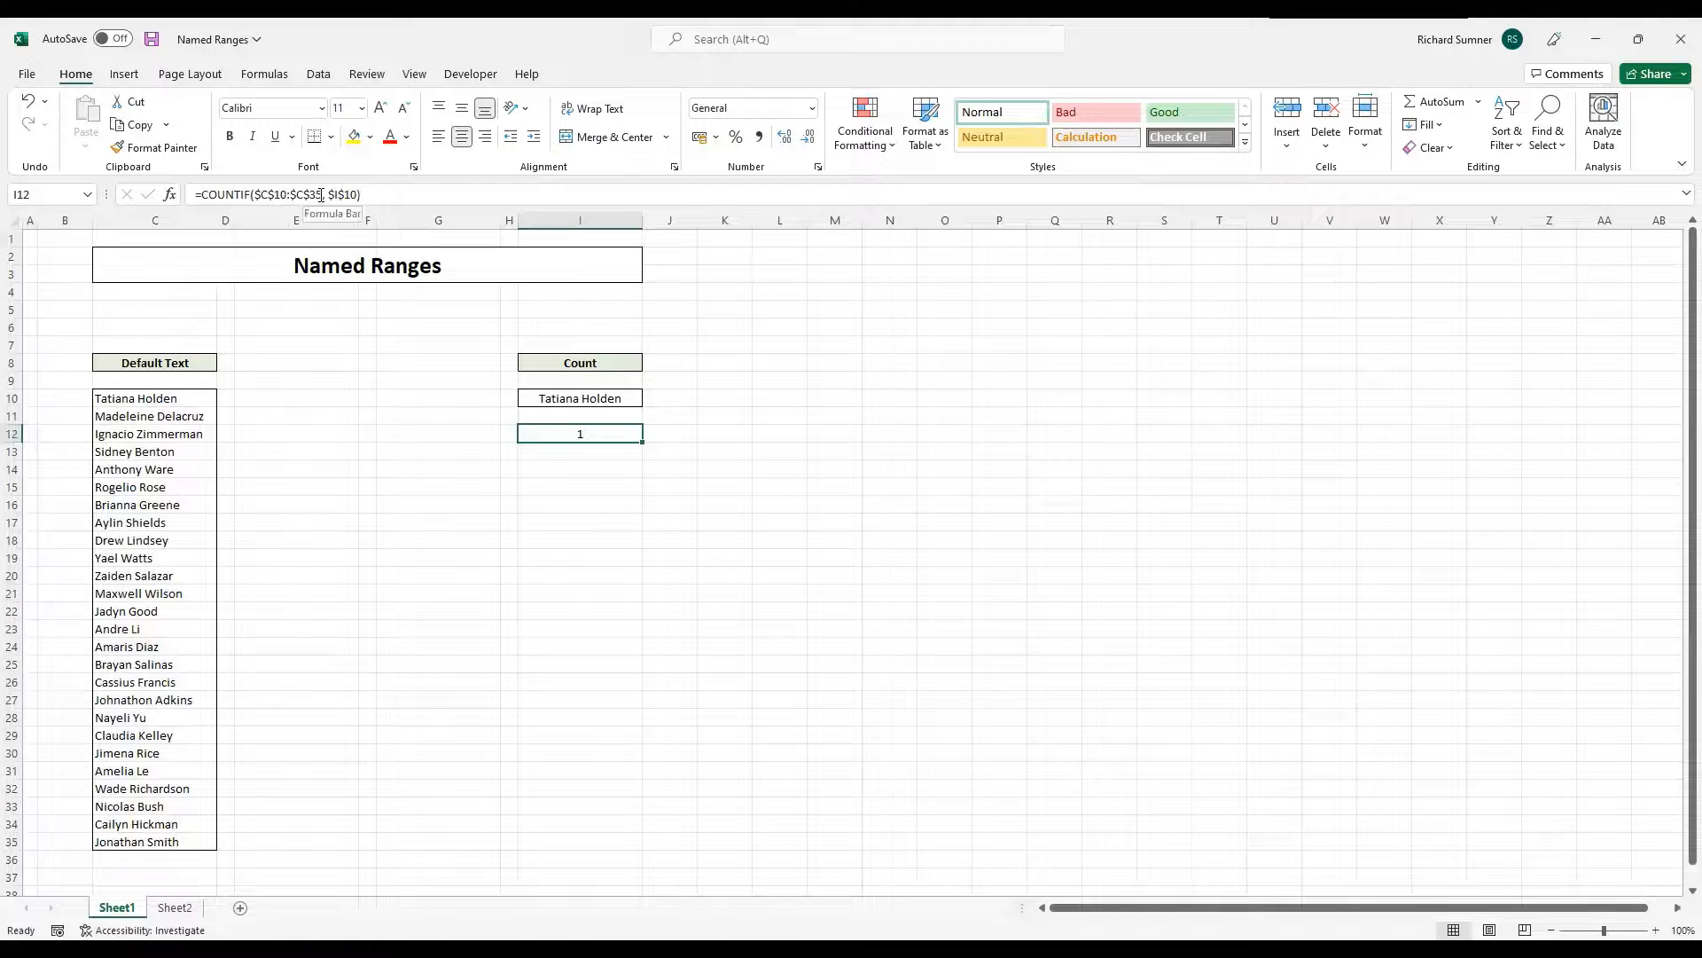
drag(321, 195, 253, 194)
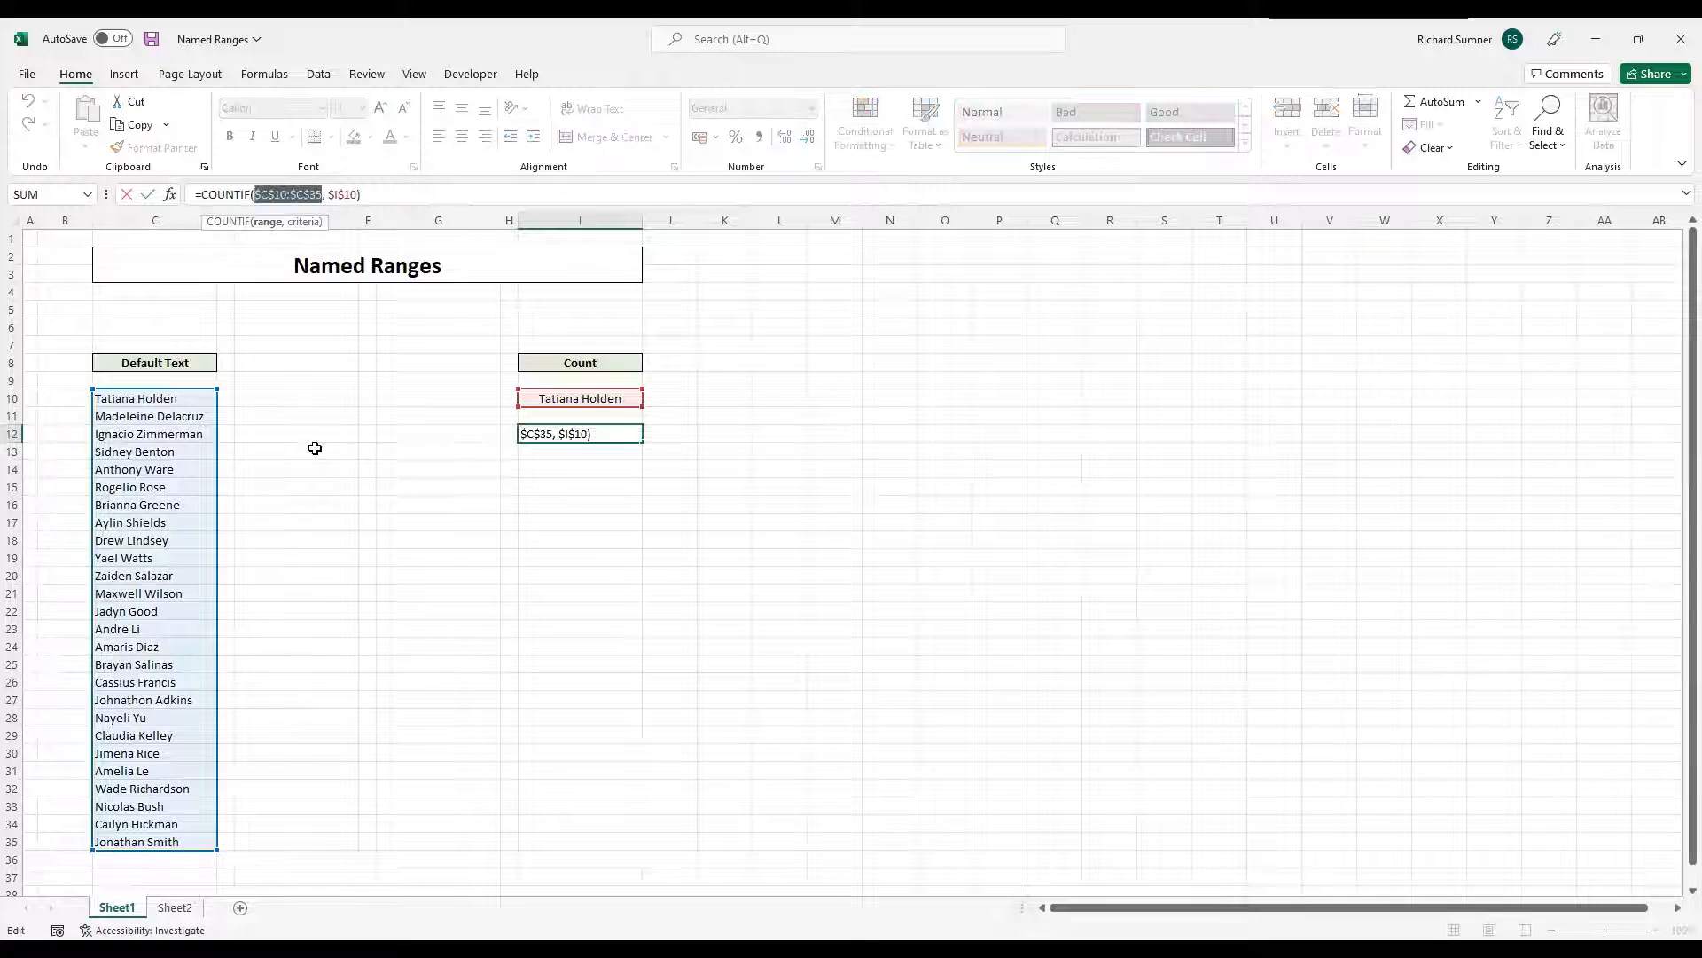
text(Name)
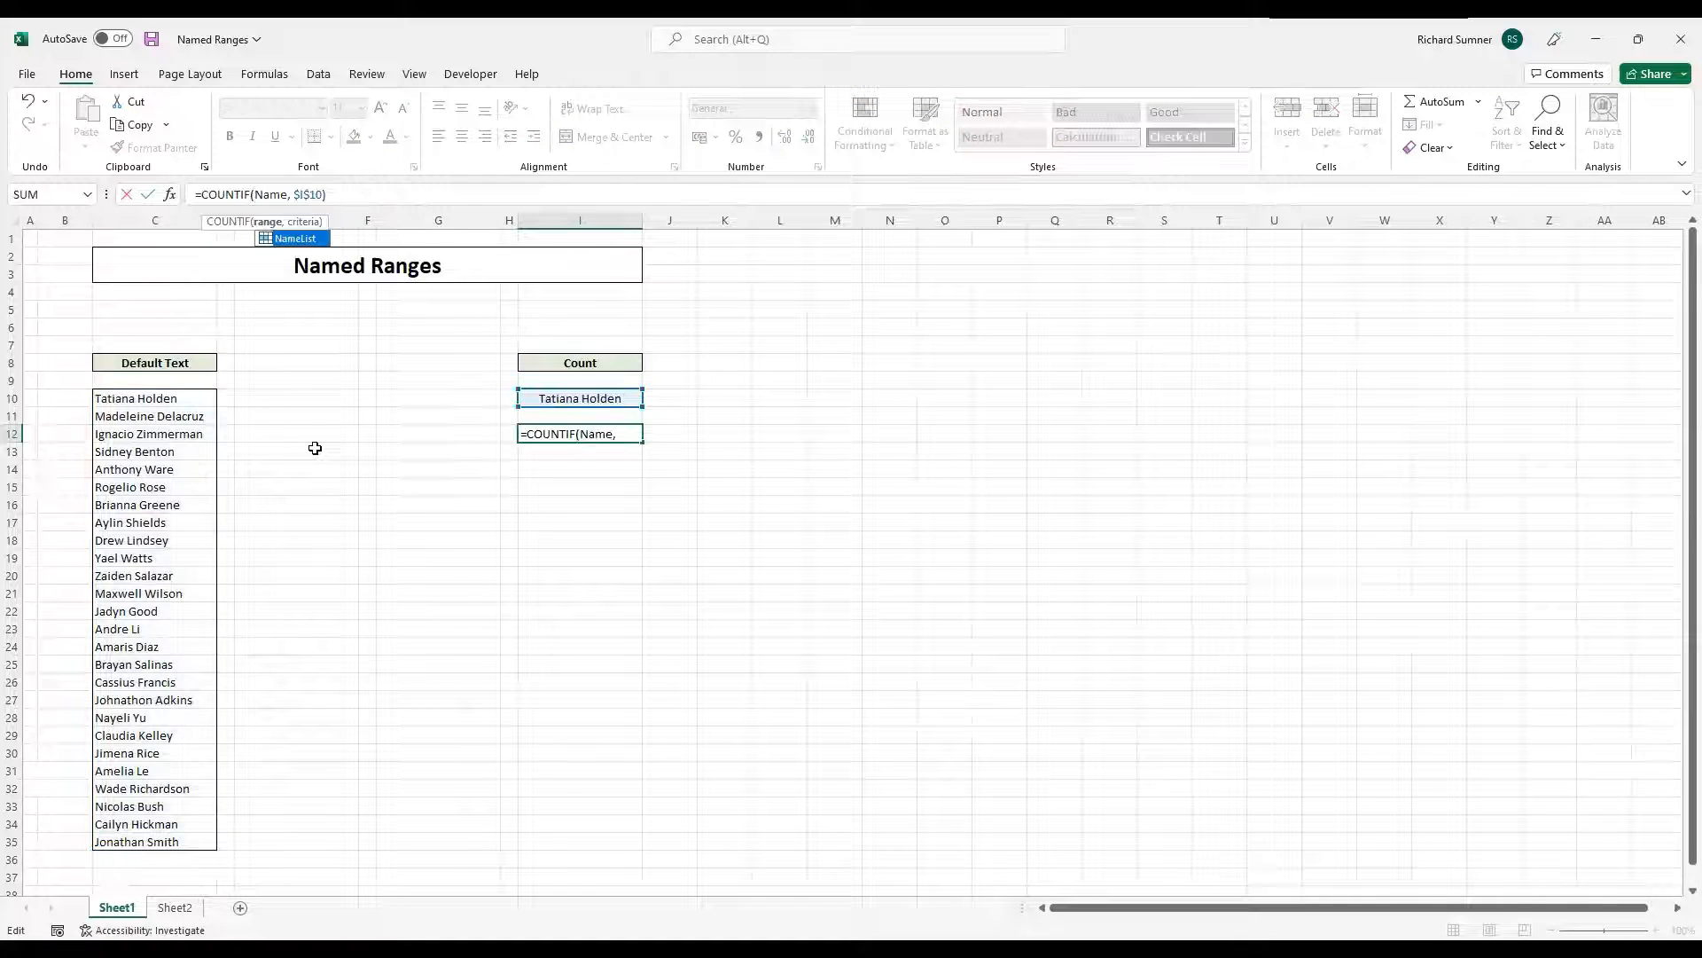
double_click(293, 237)
key(Return)
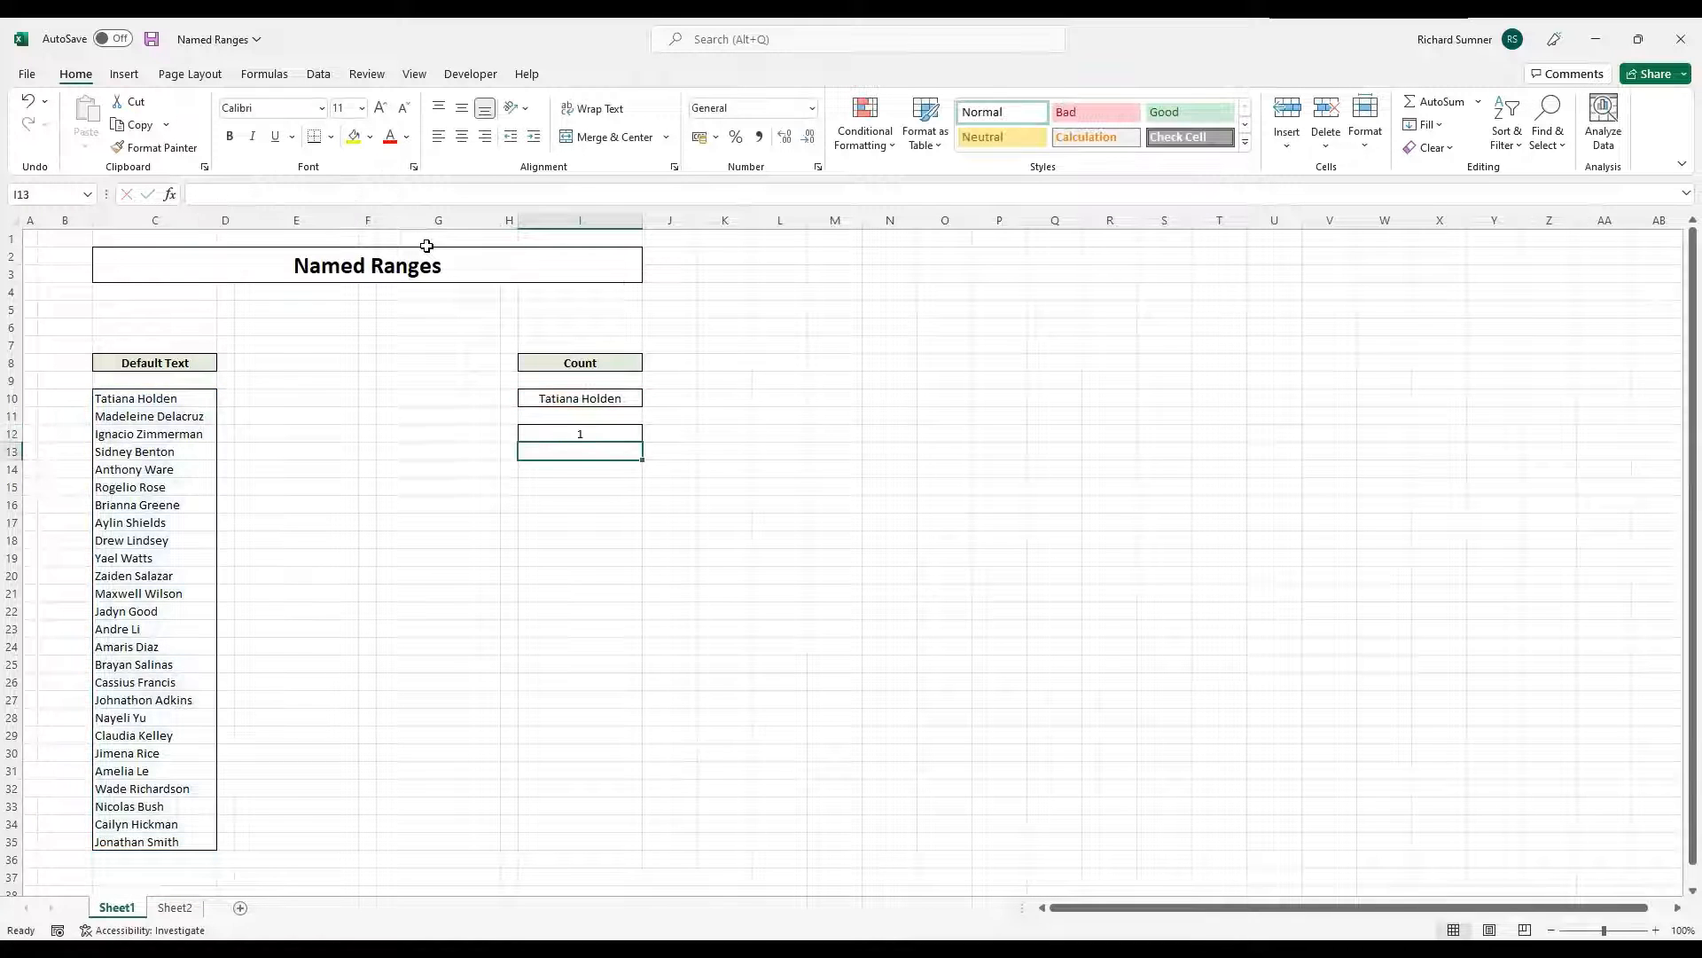
Replace the Sheet1!$C$10:$C$35 reference in the COUNTIF formula of Sheet2 cell J13 with NameList.
click(174, 906)
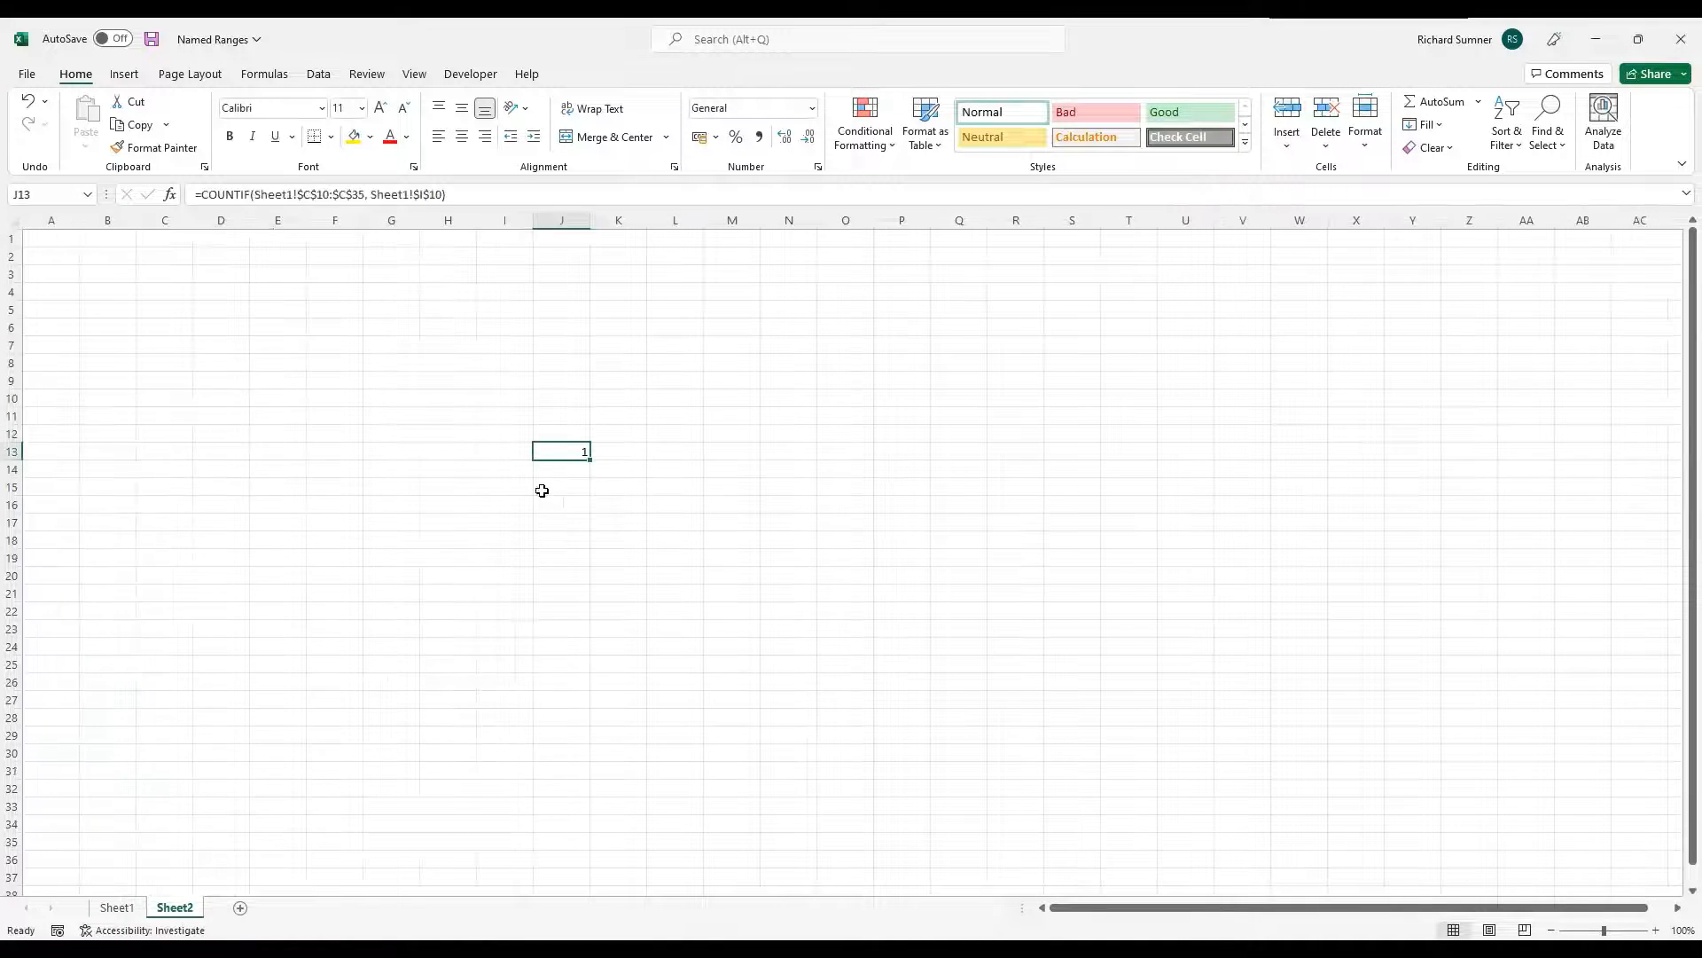
drag(364, 195, 254, 195)
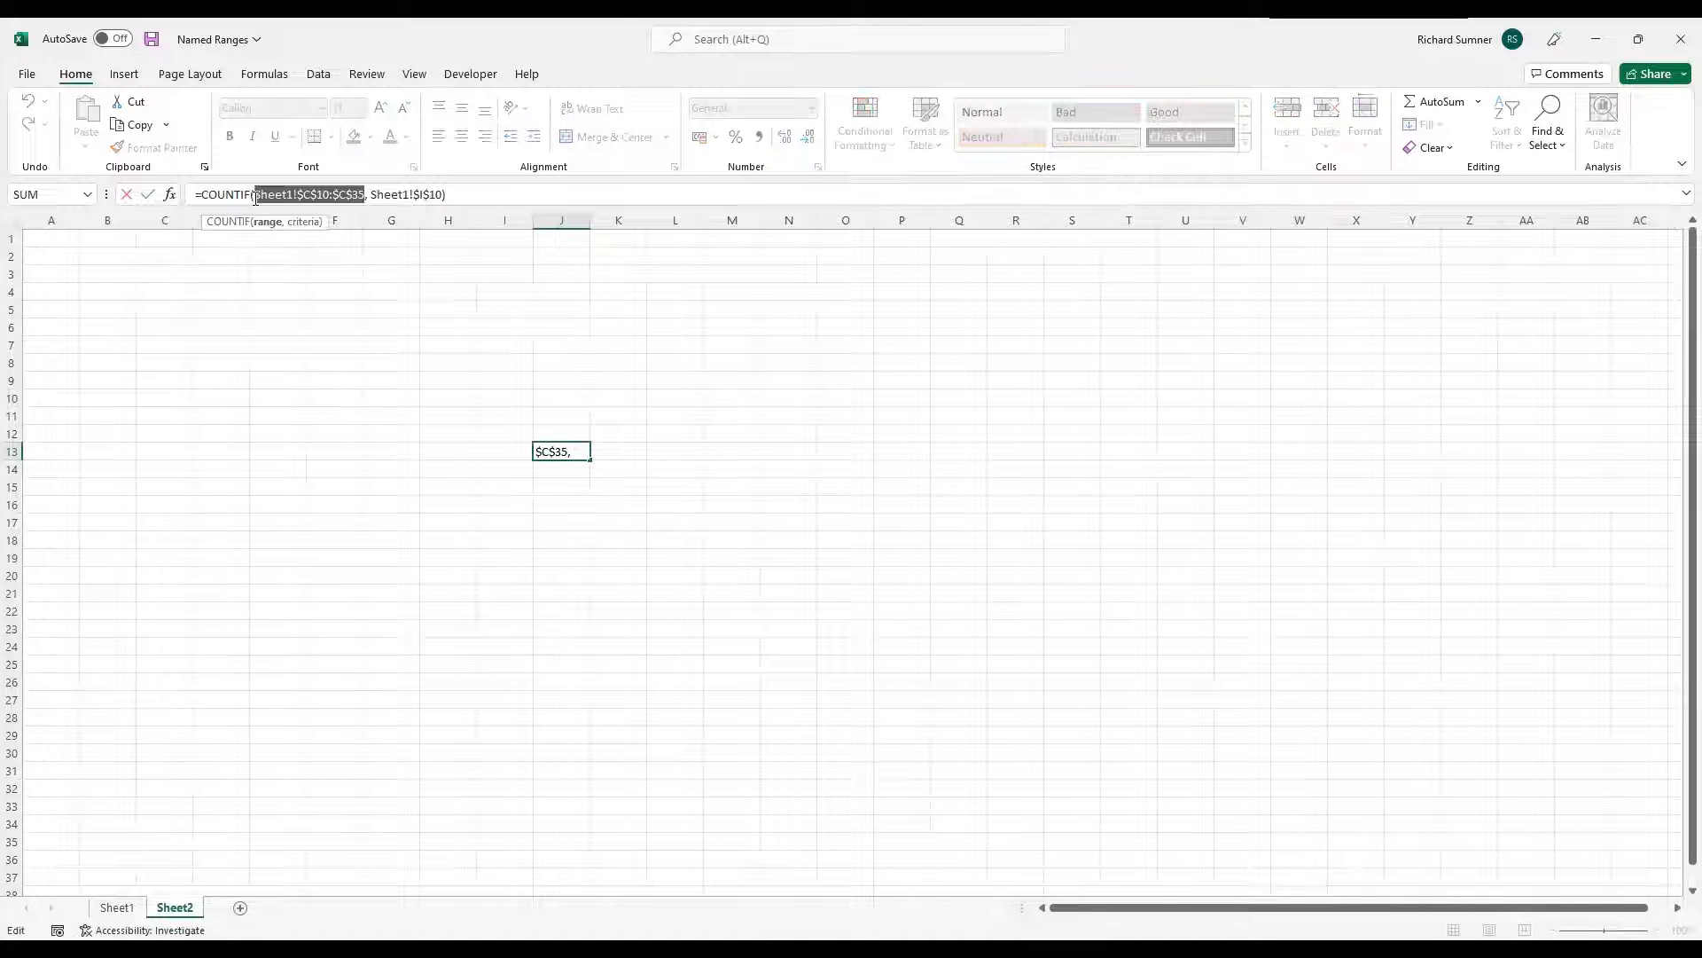
text(NameList)
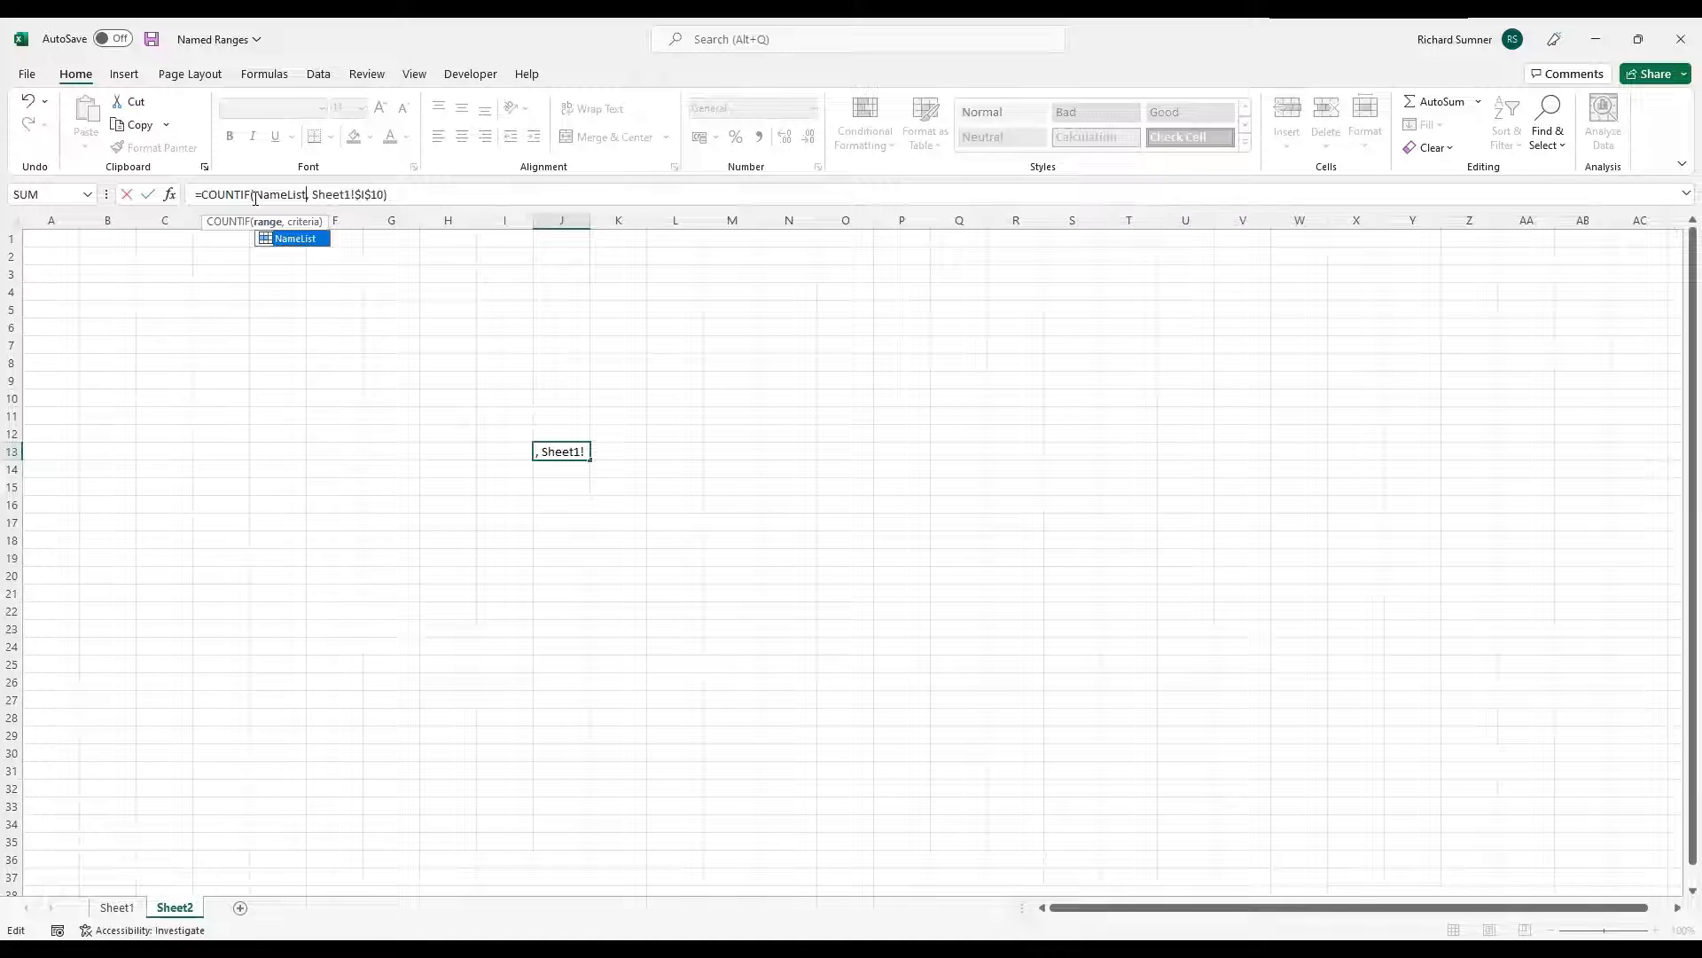
key(ctrl+Return)
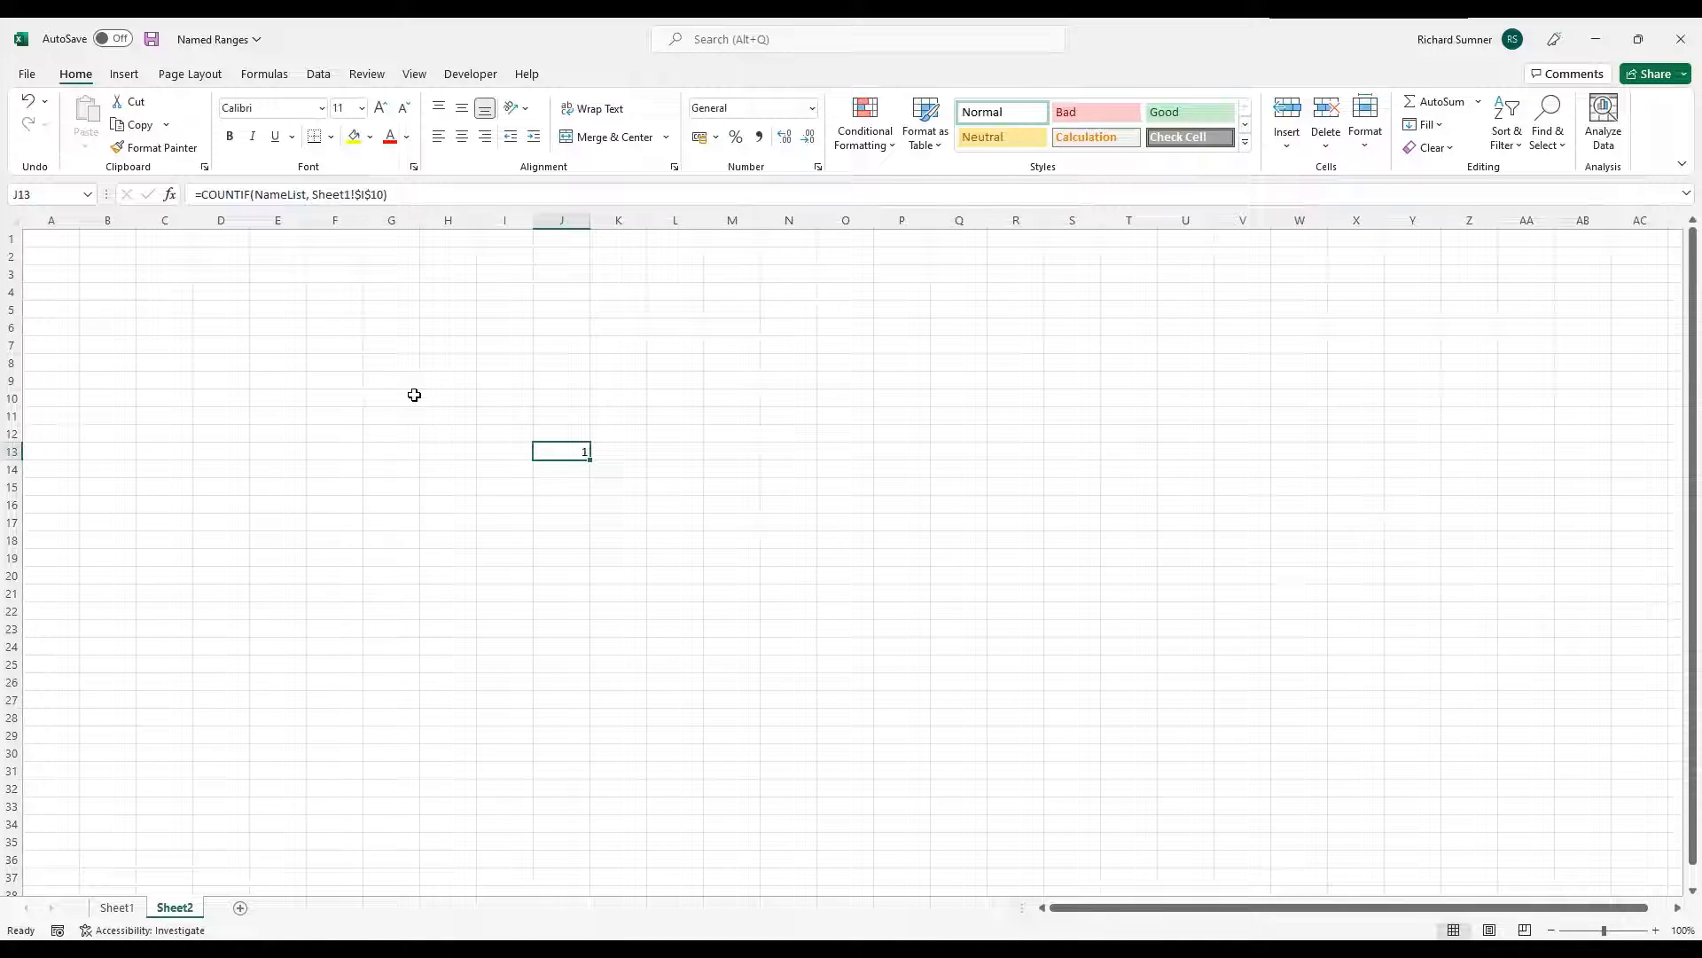
Delete the name NameList in the Name Manager and inspect the count formula in cell I12 on Sheet1.
click(118, 907)
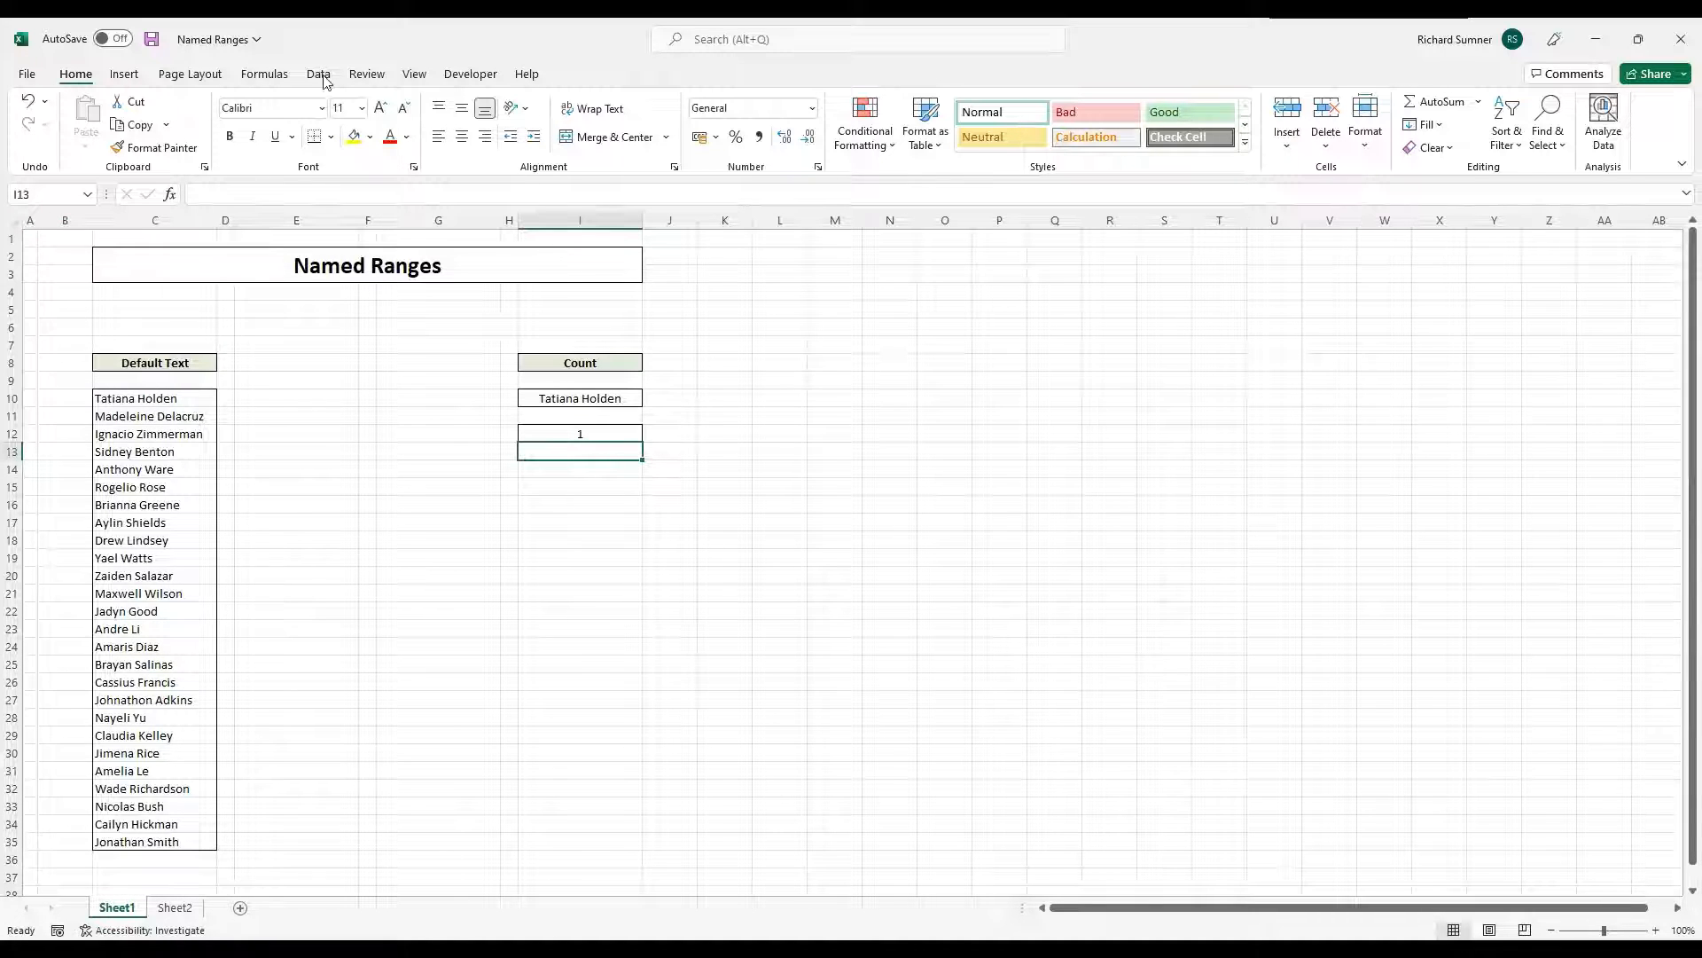
click(257, 75)
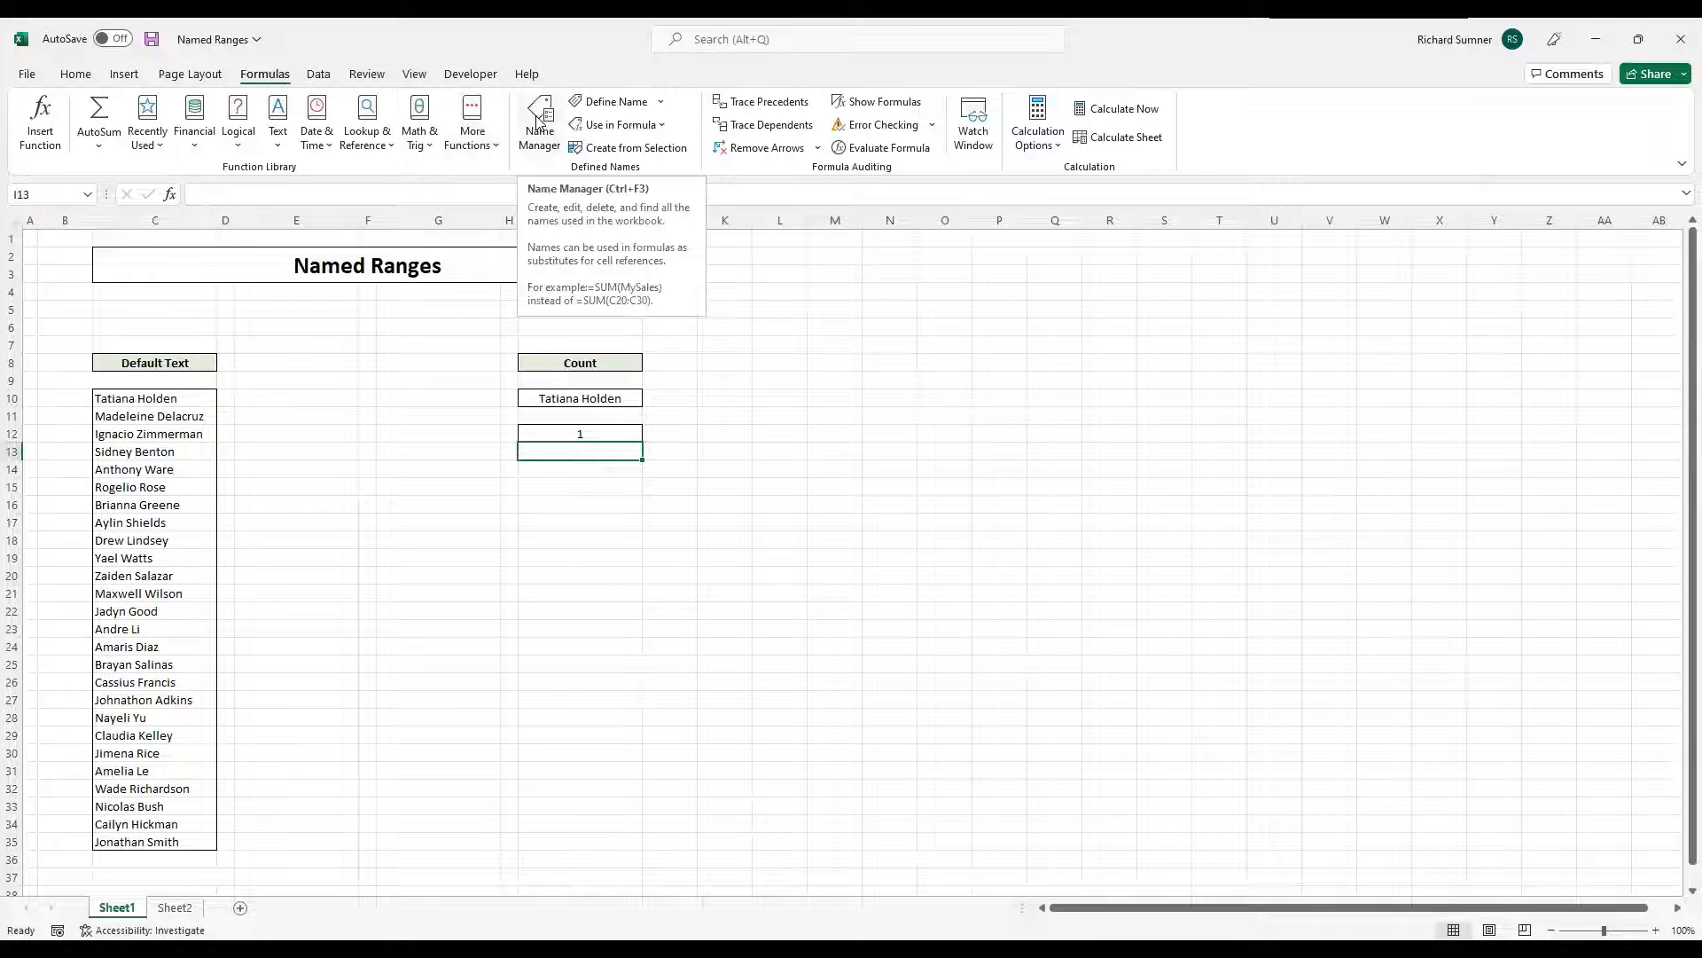
click(538, 120)
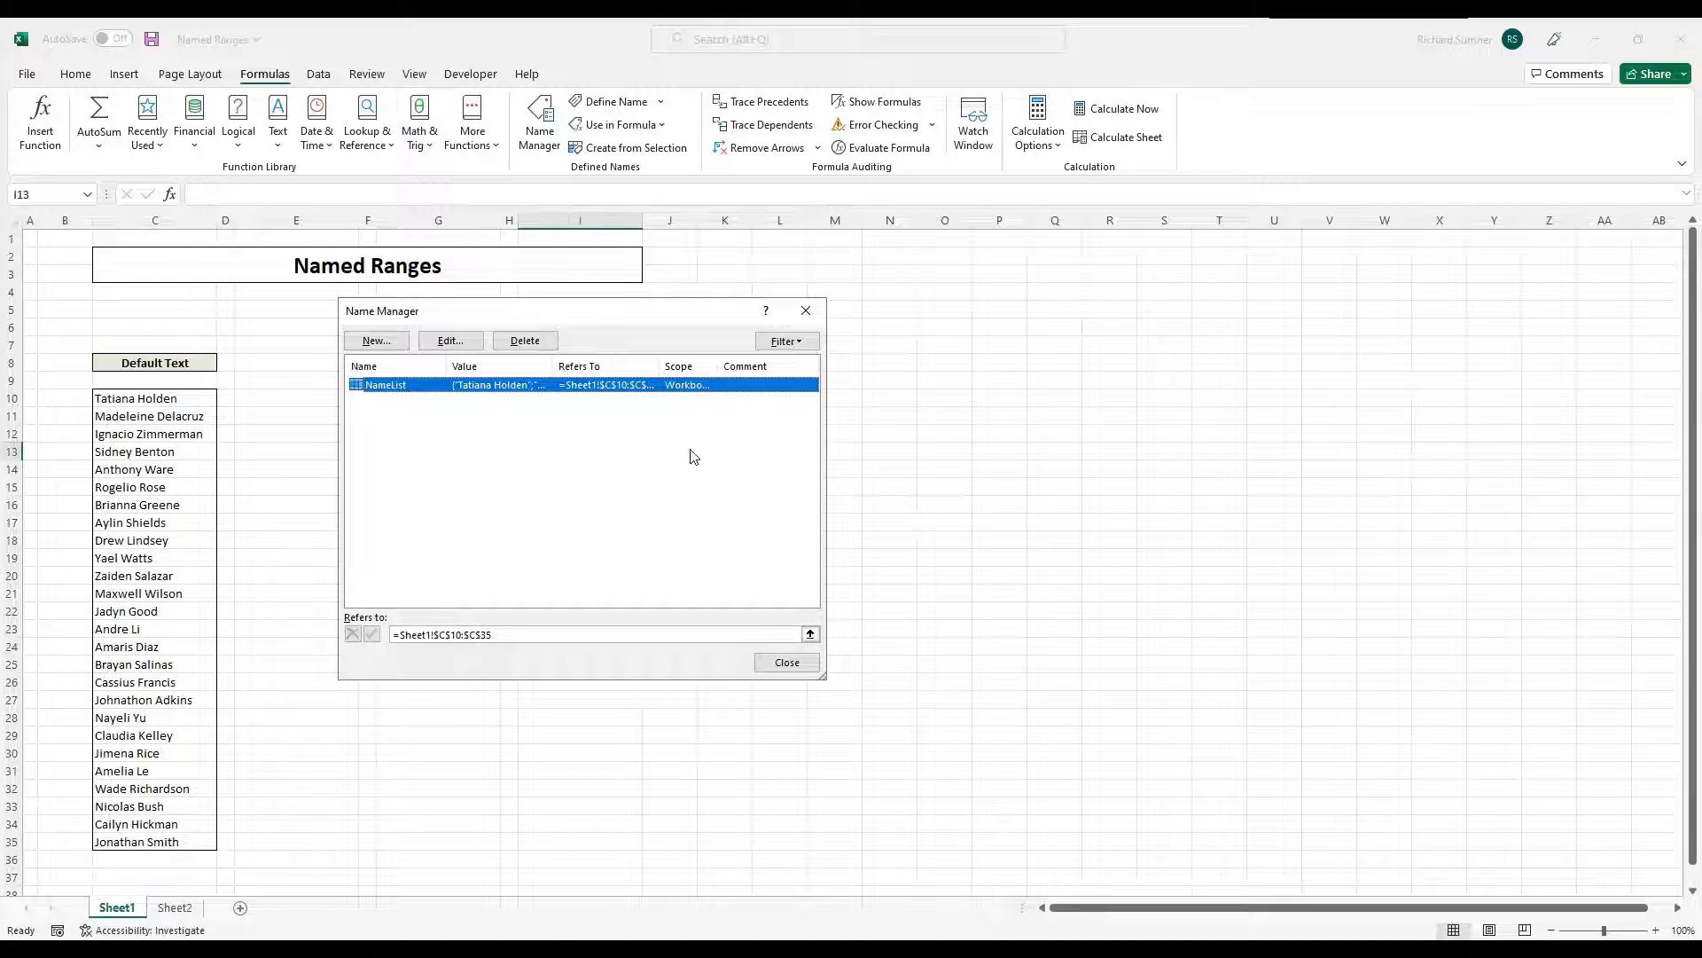
click(526, 342)
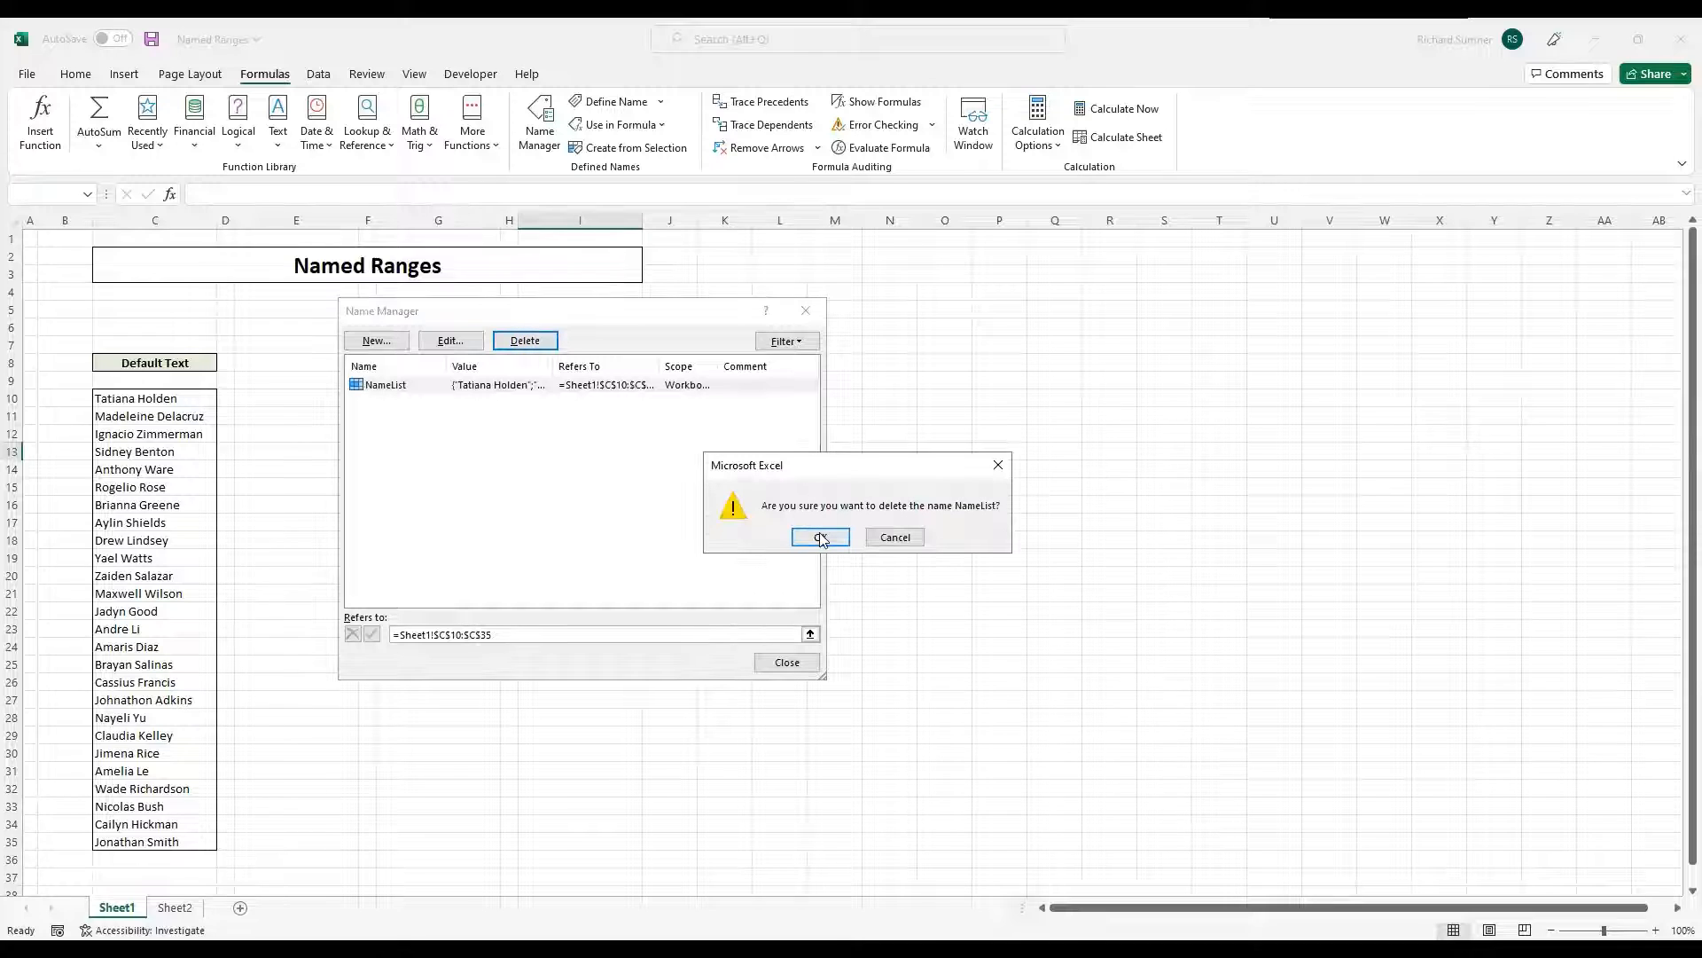
click(822, 538)
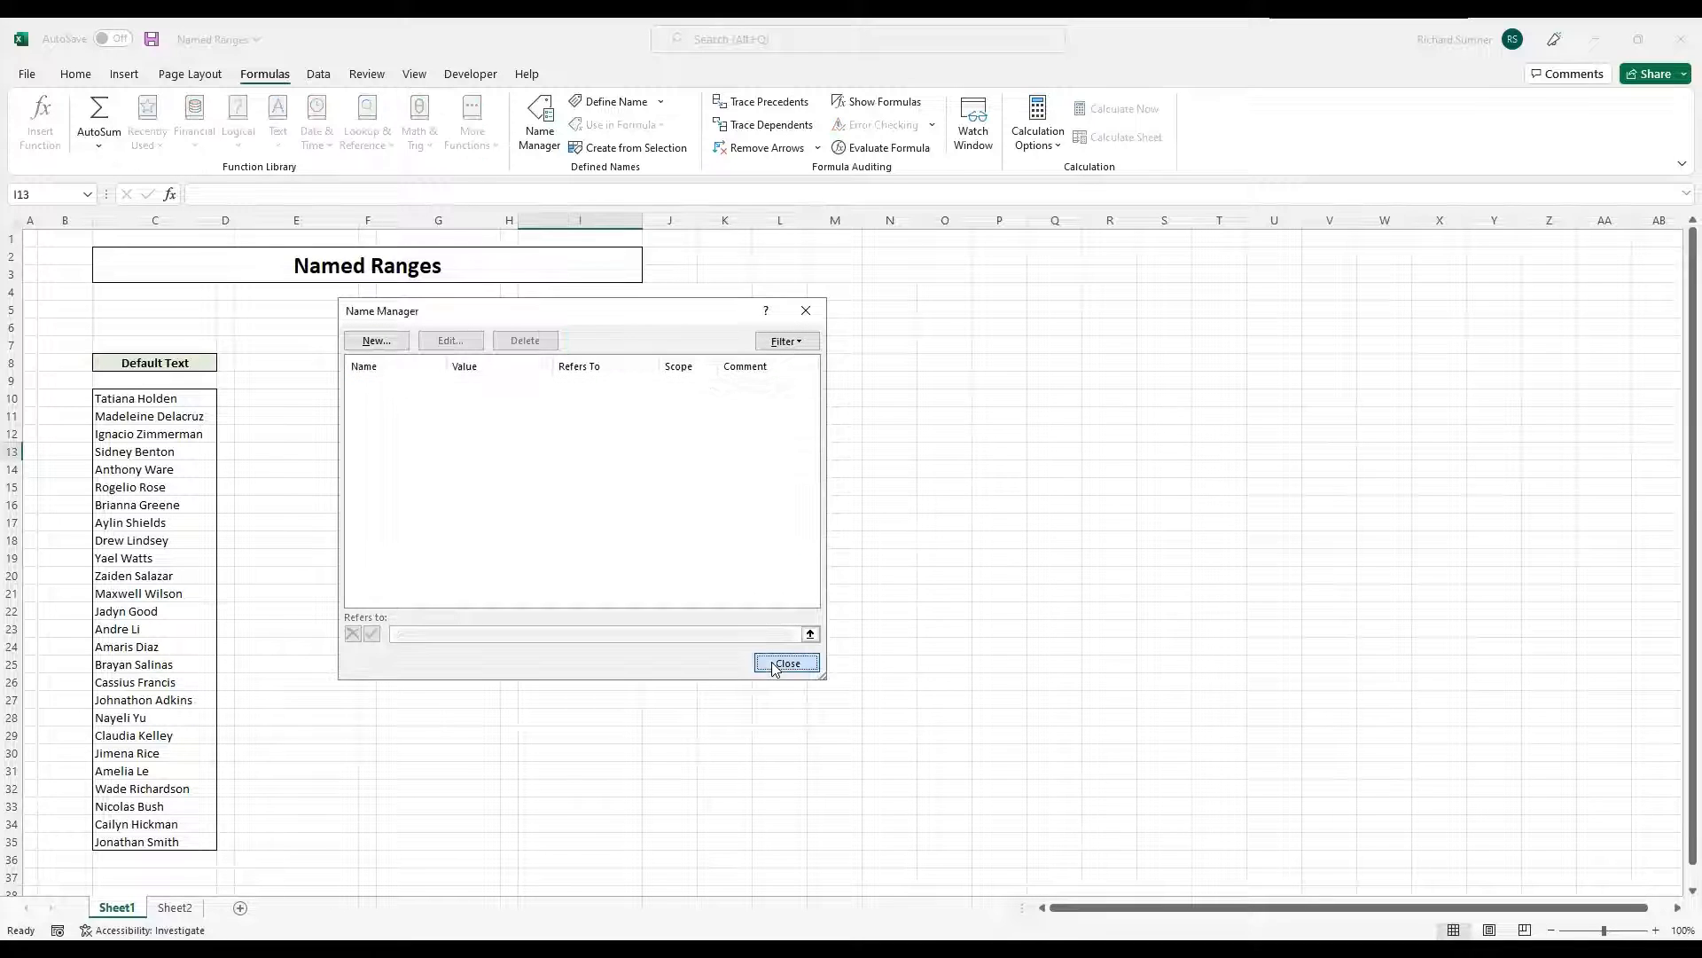
click(786, 662)
click(588, 435)
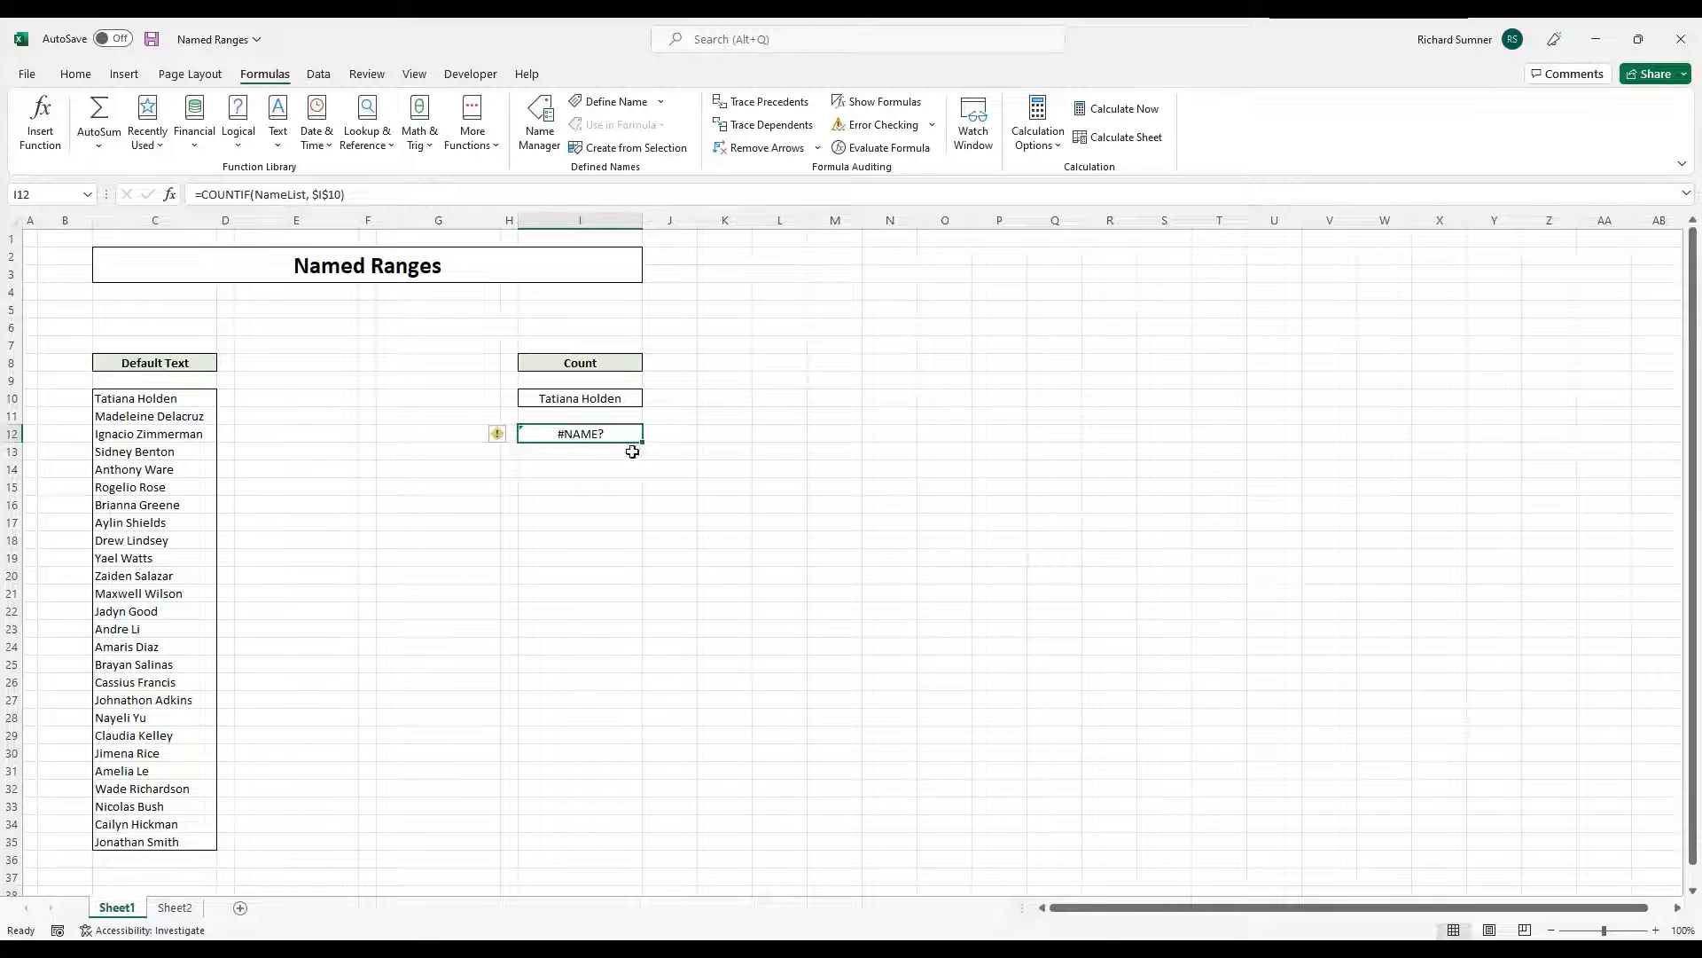
Replace NameList in the COUNTIF formula of cell I12 with the absolute range $C$10:$C$35.
drag(307, 194, 258, 194)
click(152, 401)
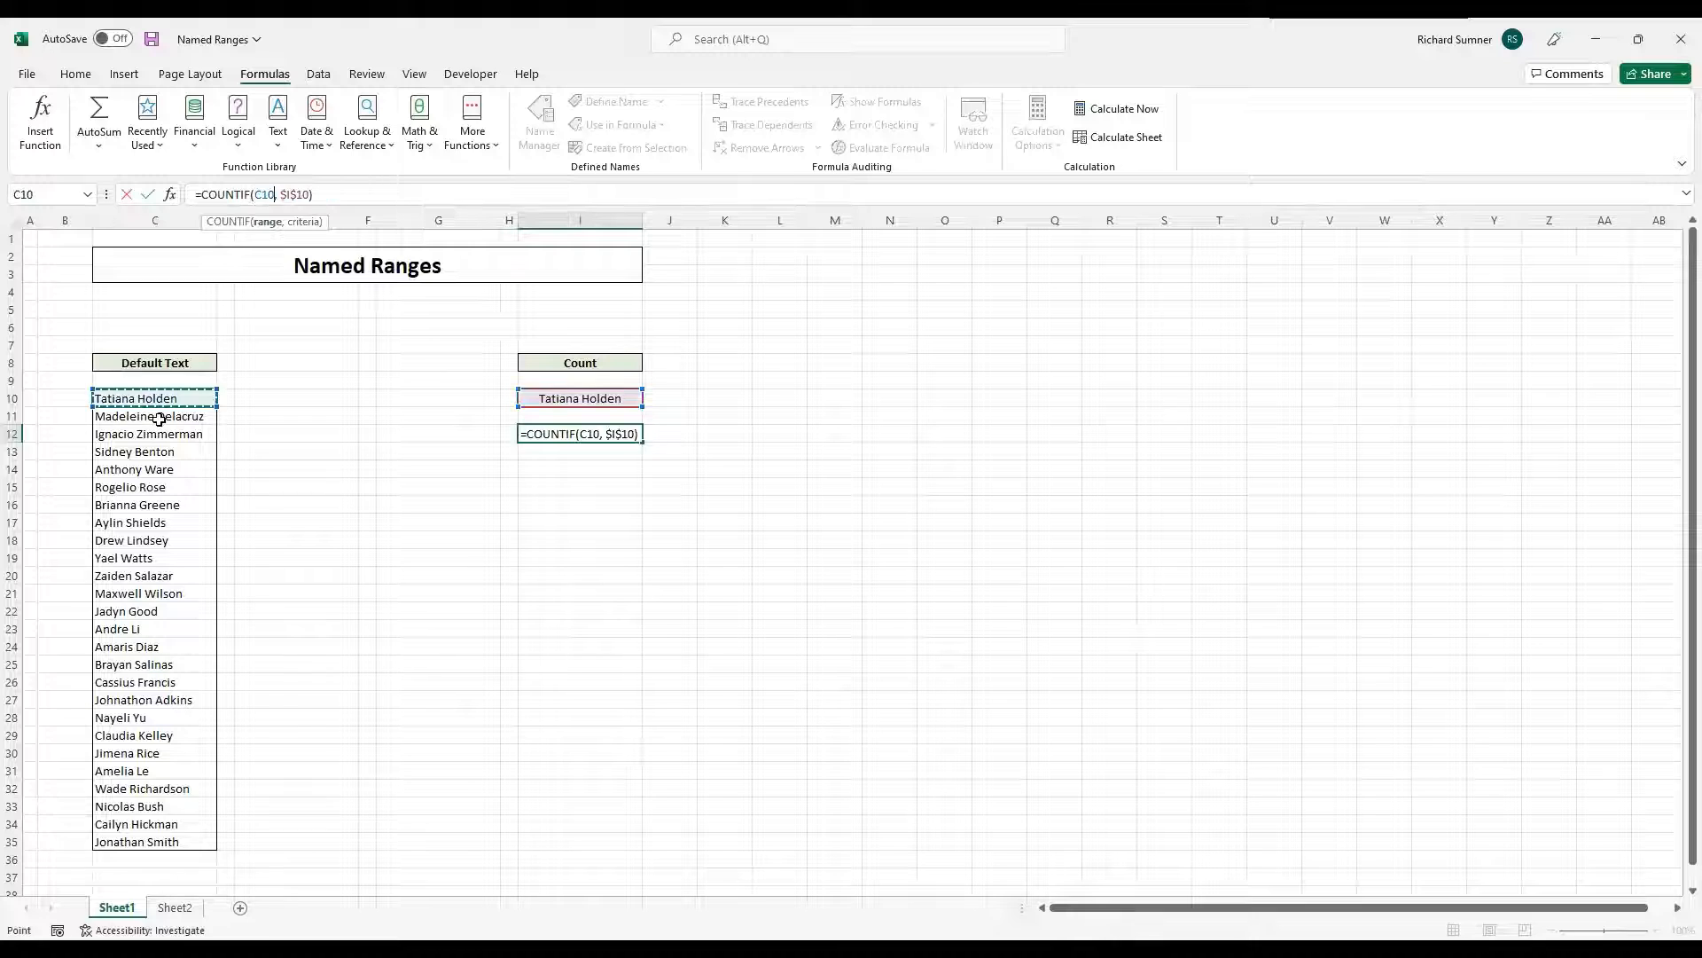
shift+click(147, 838)
key(F4)
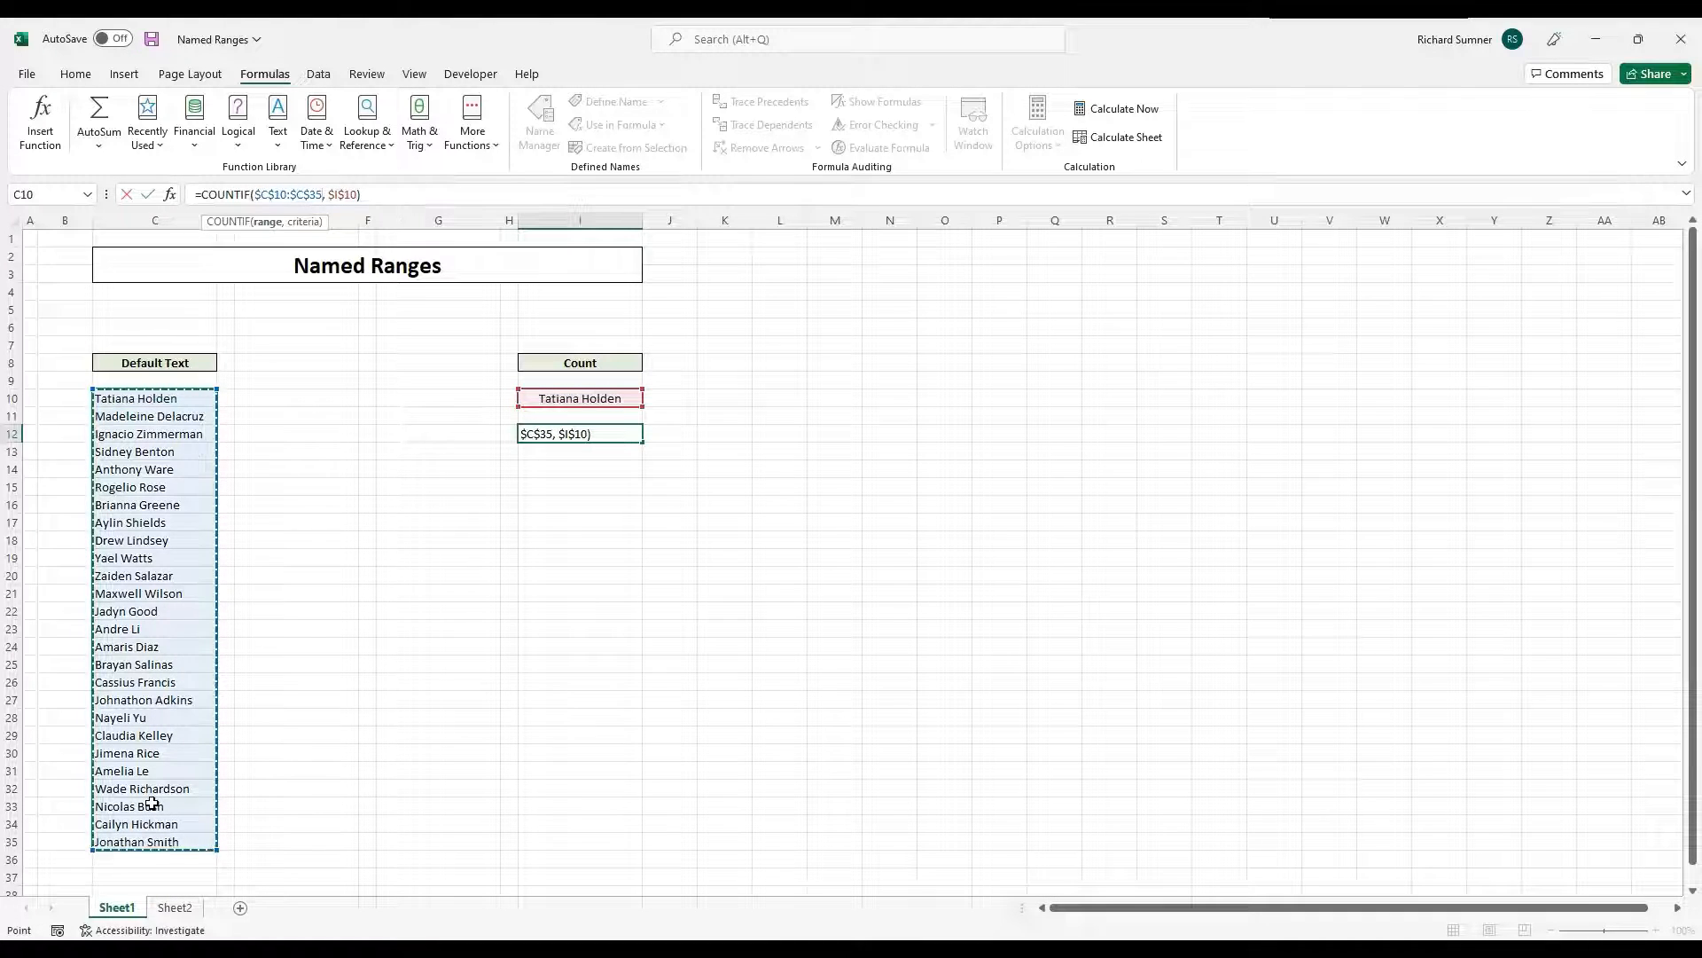
key(Return)
Delete Sheet2 from the workbook and go to cell A1 on Sheet1.
click(177, 907)
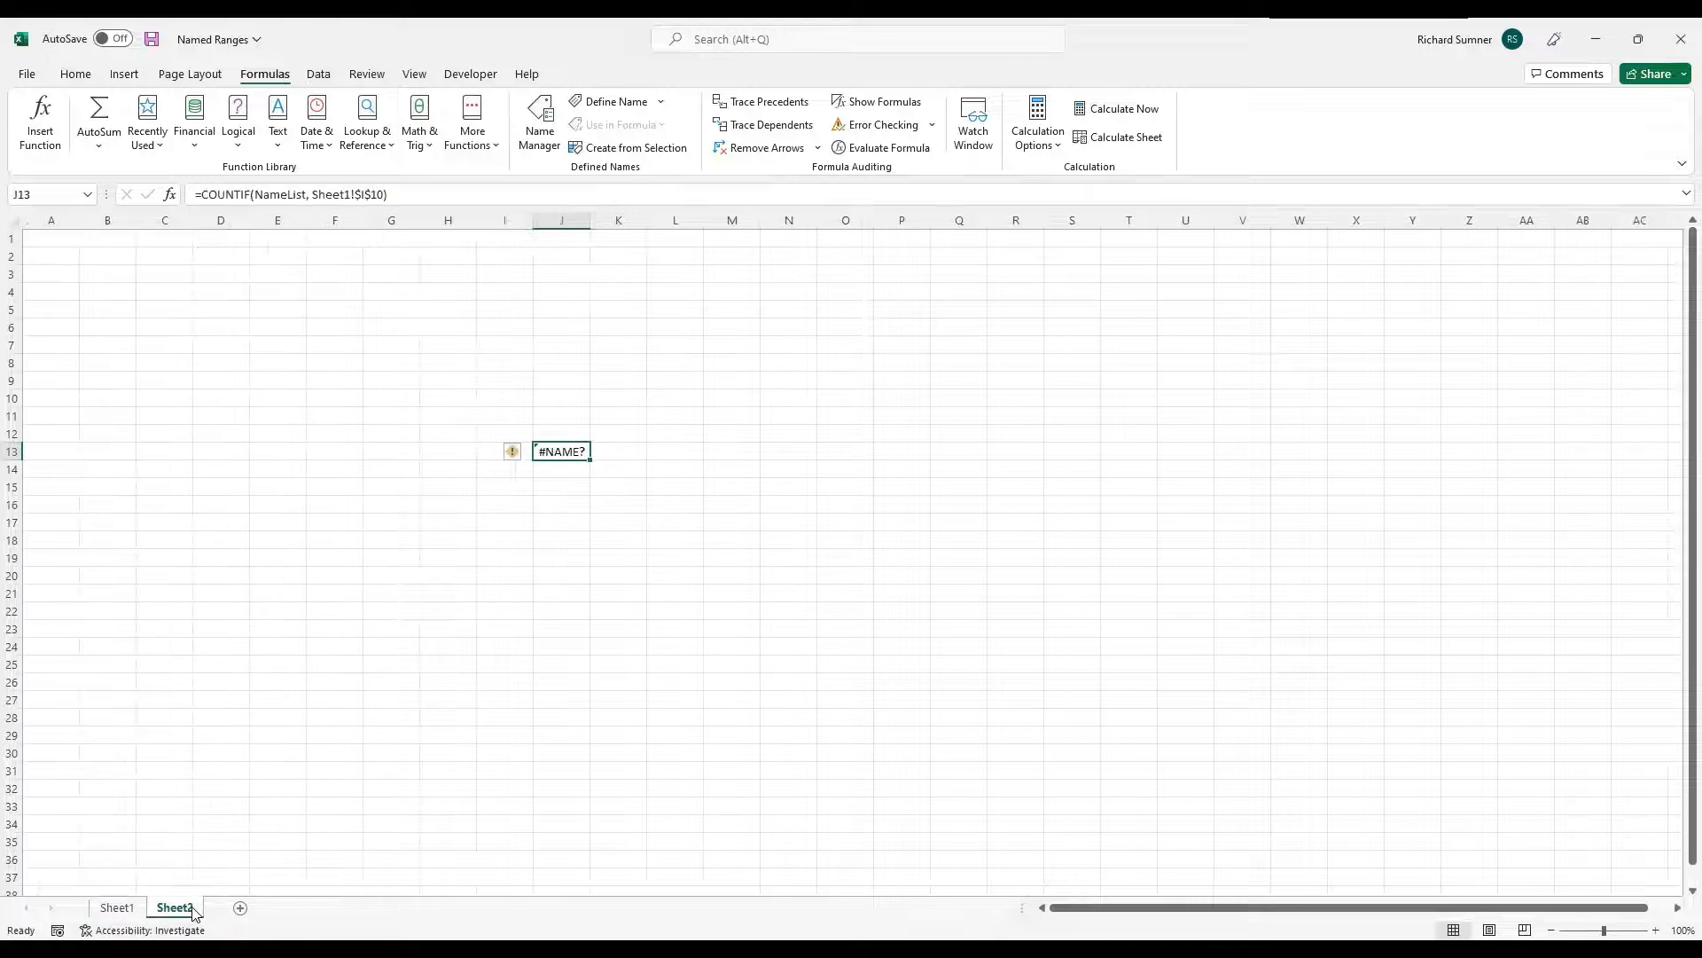
right_click(194, 914)
click(274, 692)
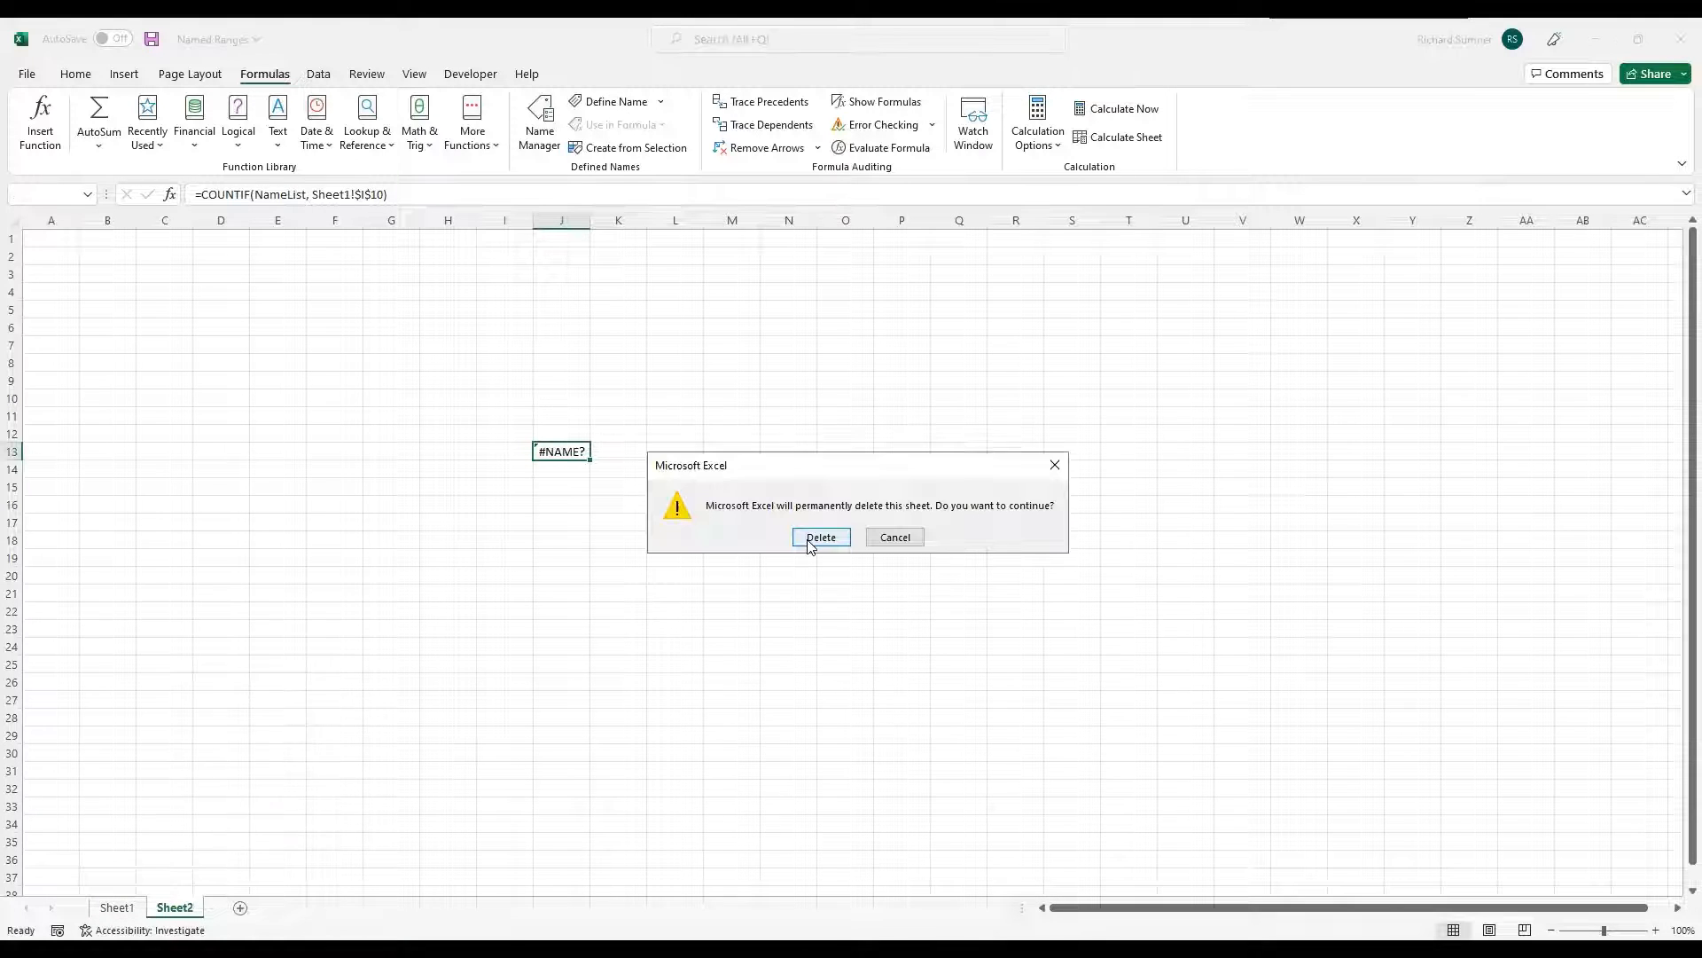
click(808, 541)
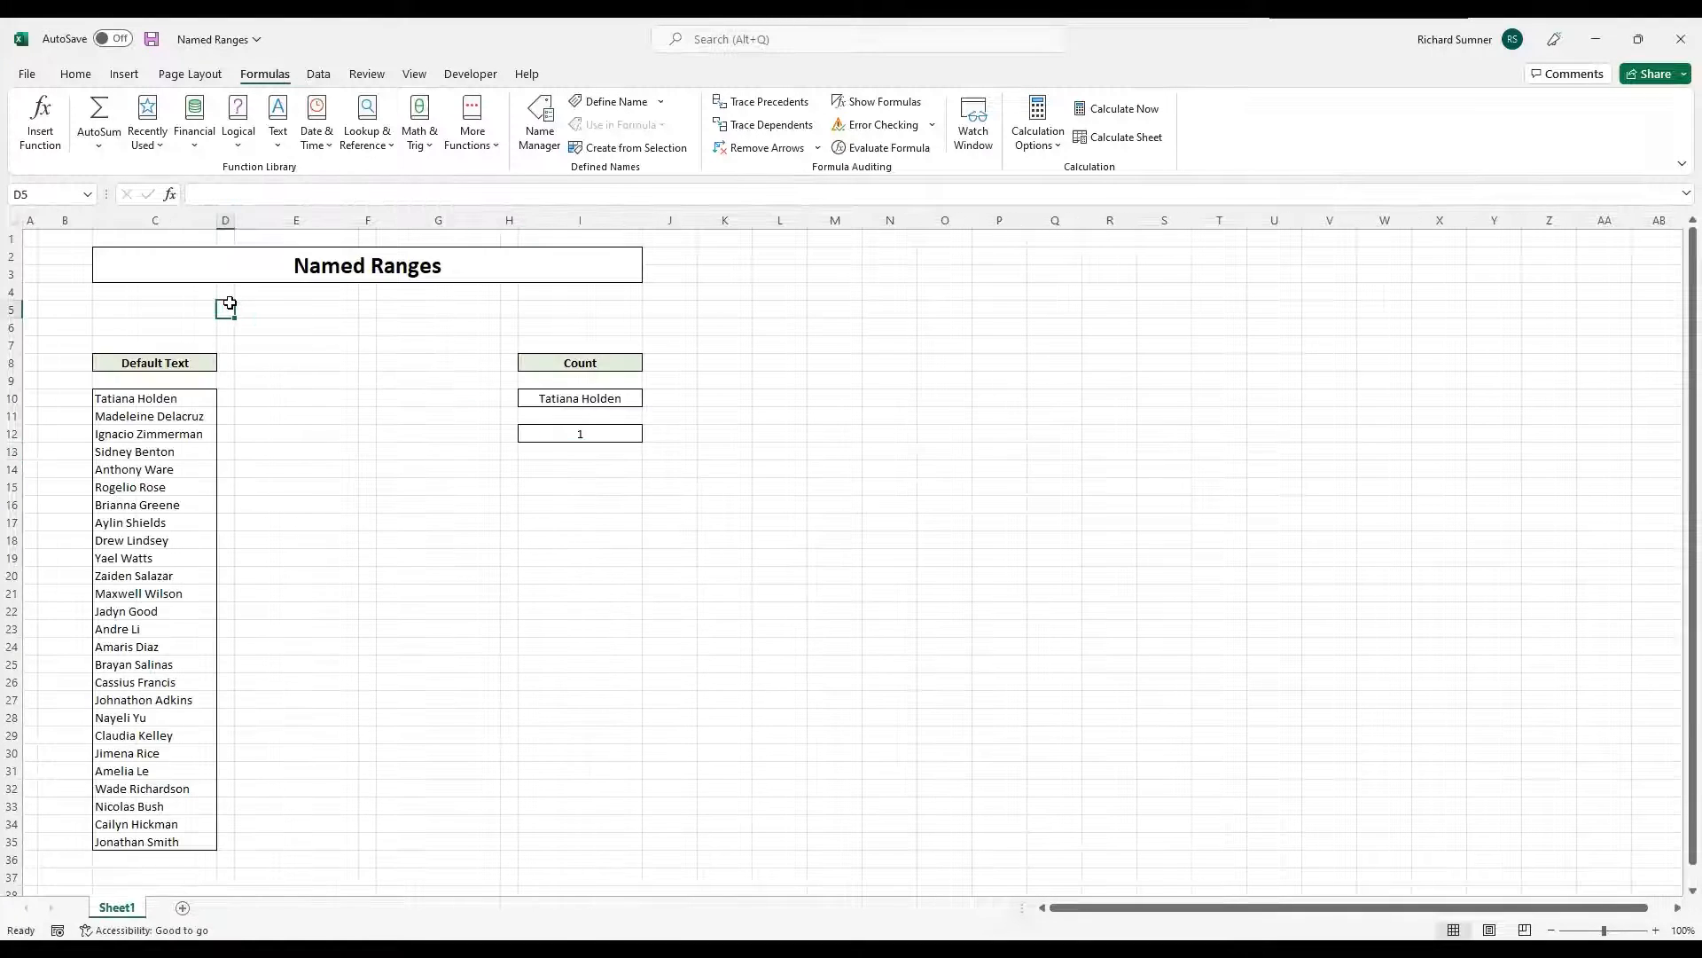
key(ctrl+Home)
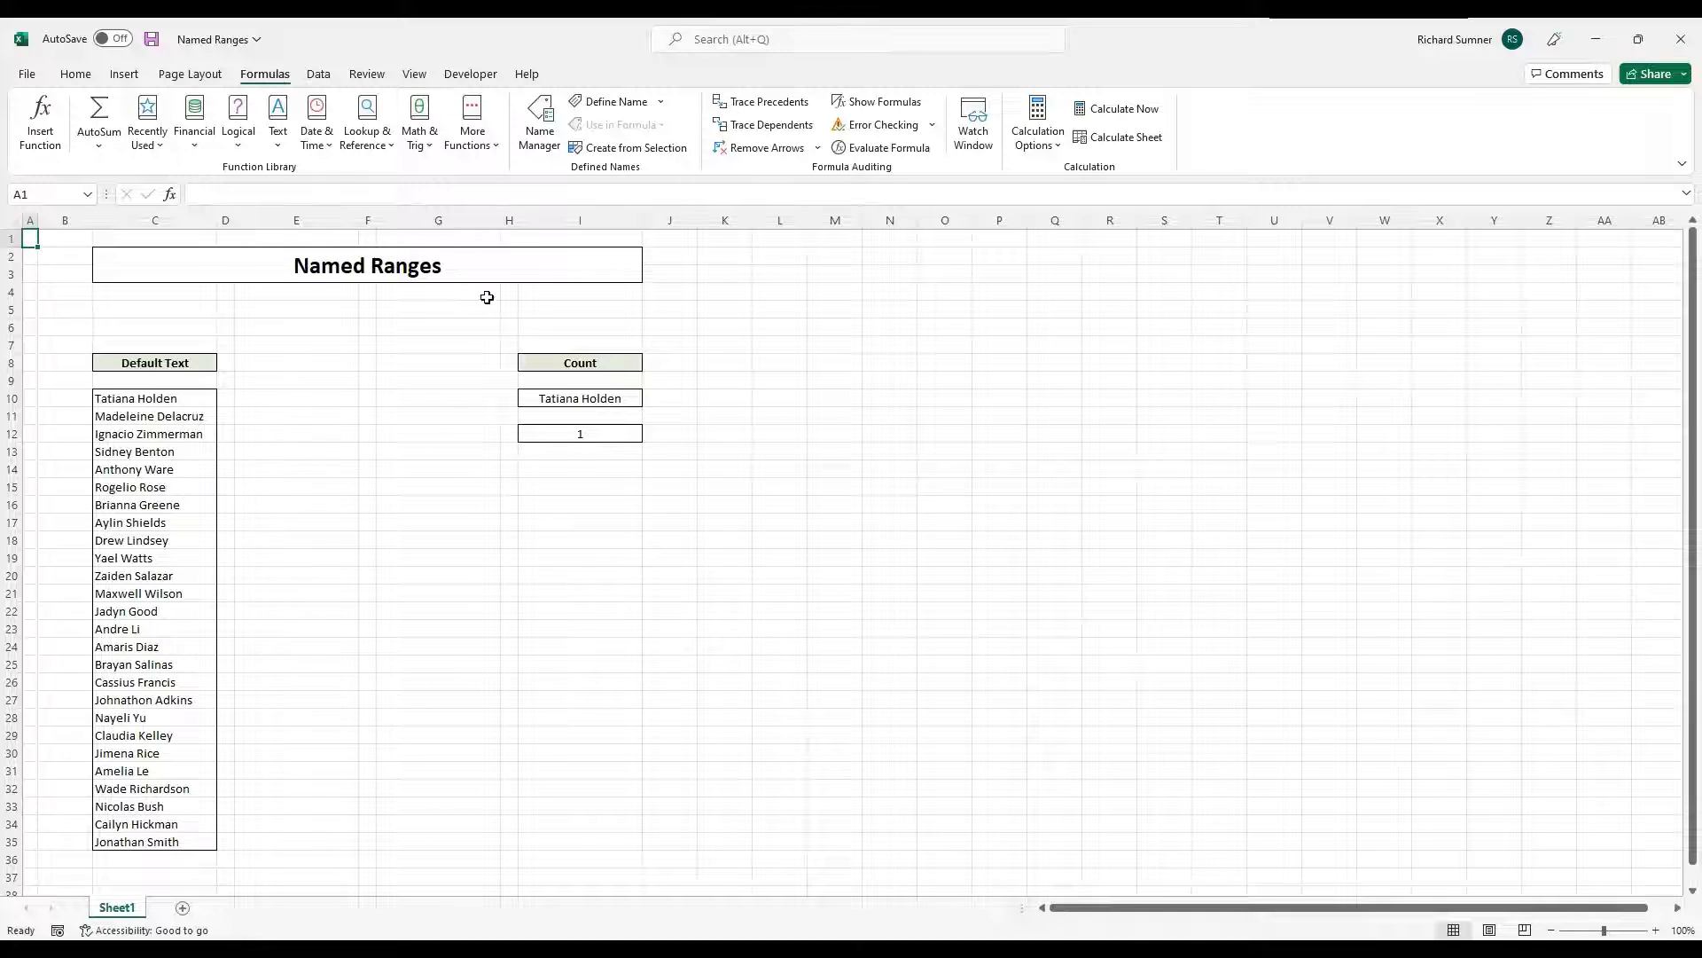
Reselect the names list C10:C35 as the range in the COUNTIF formula of cell I12, using absolute references.
drag(118, 399, 133, 700)
click(304, 565)
click(550, 431)
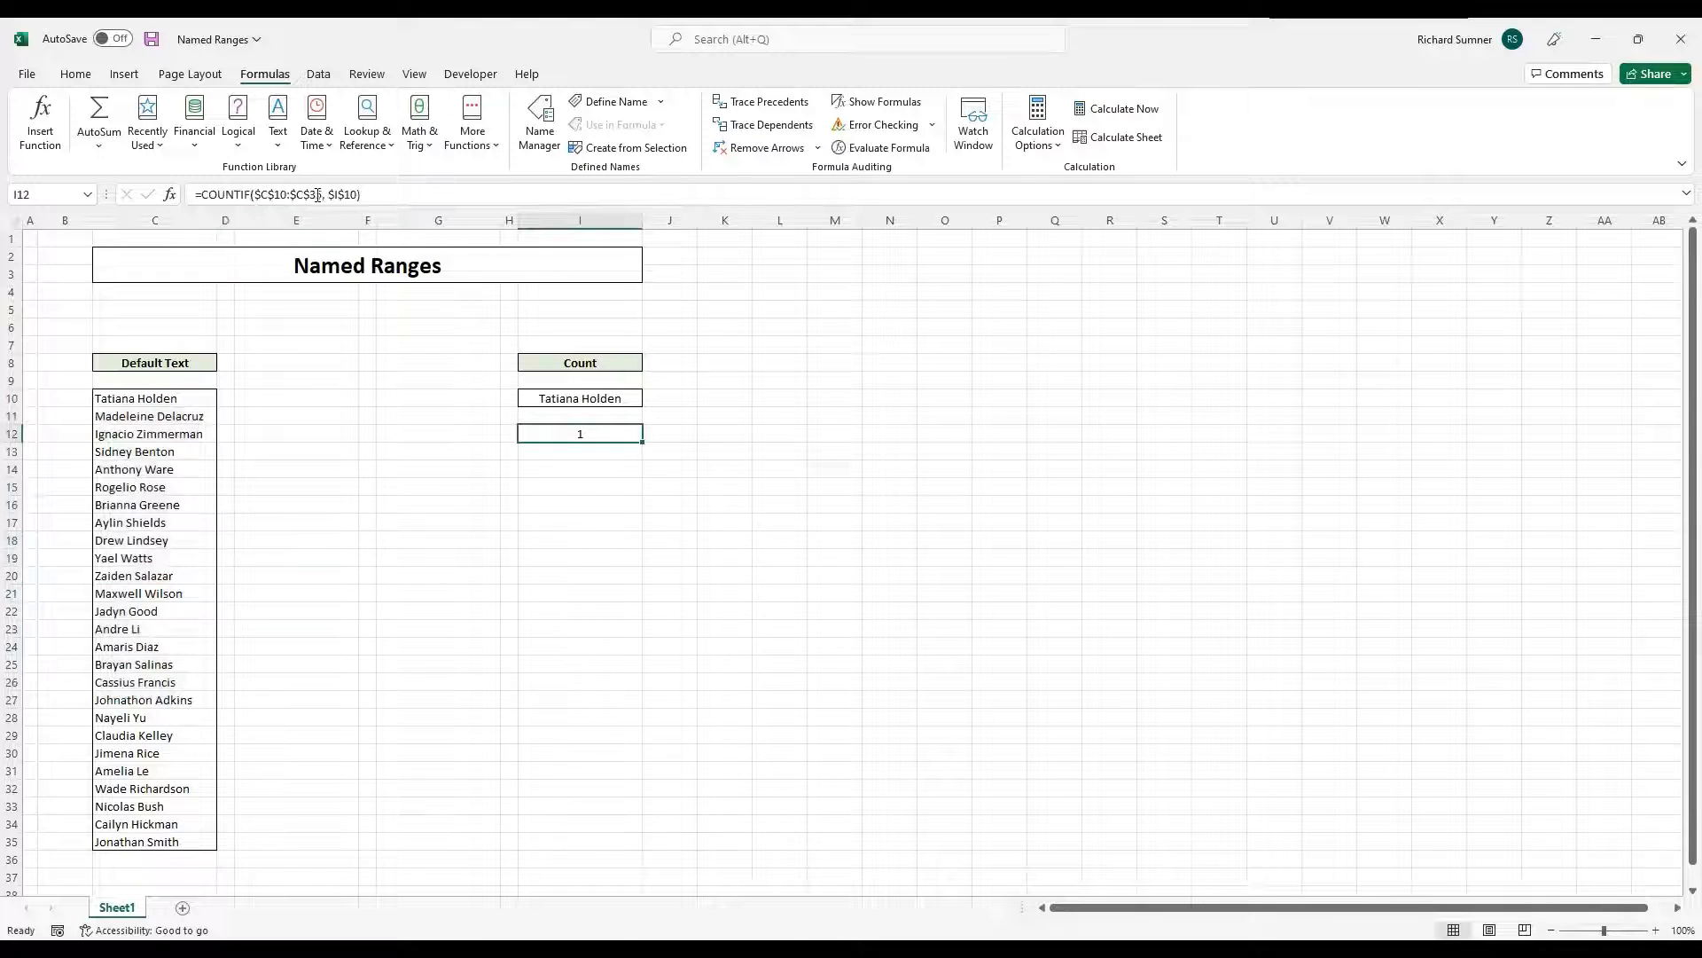
drag(320, 194, 257, 196)
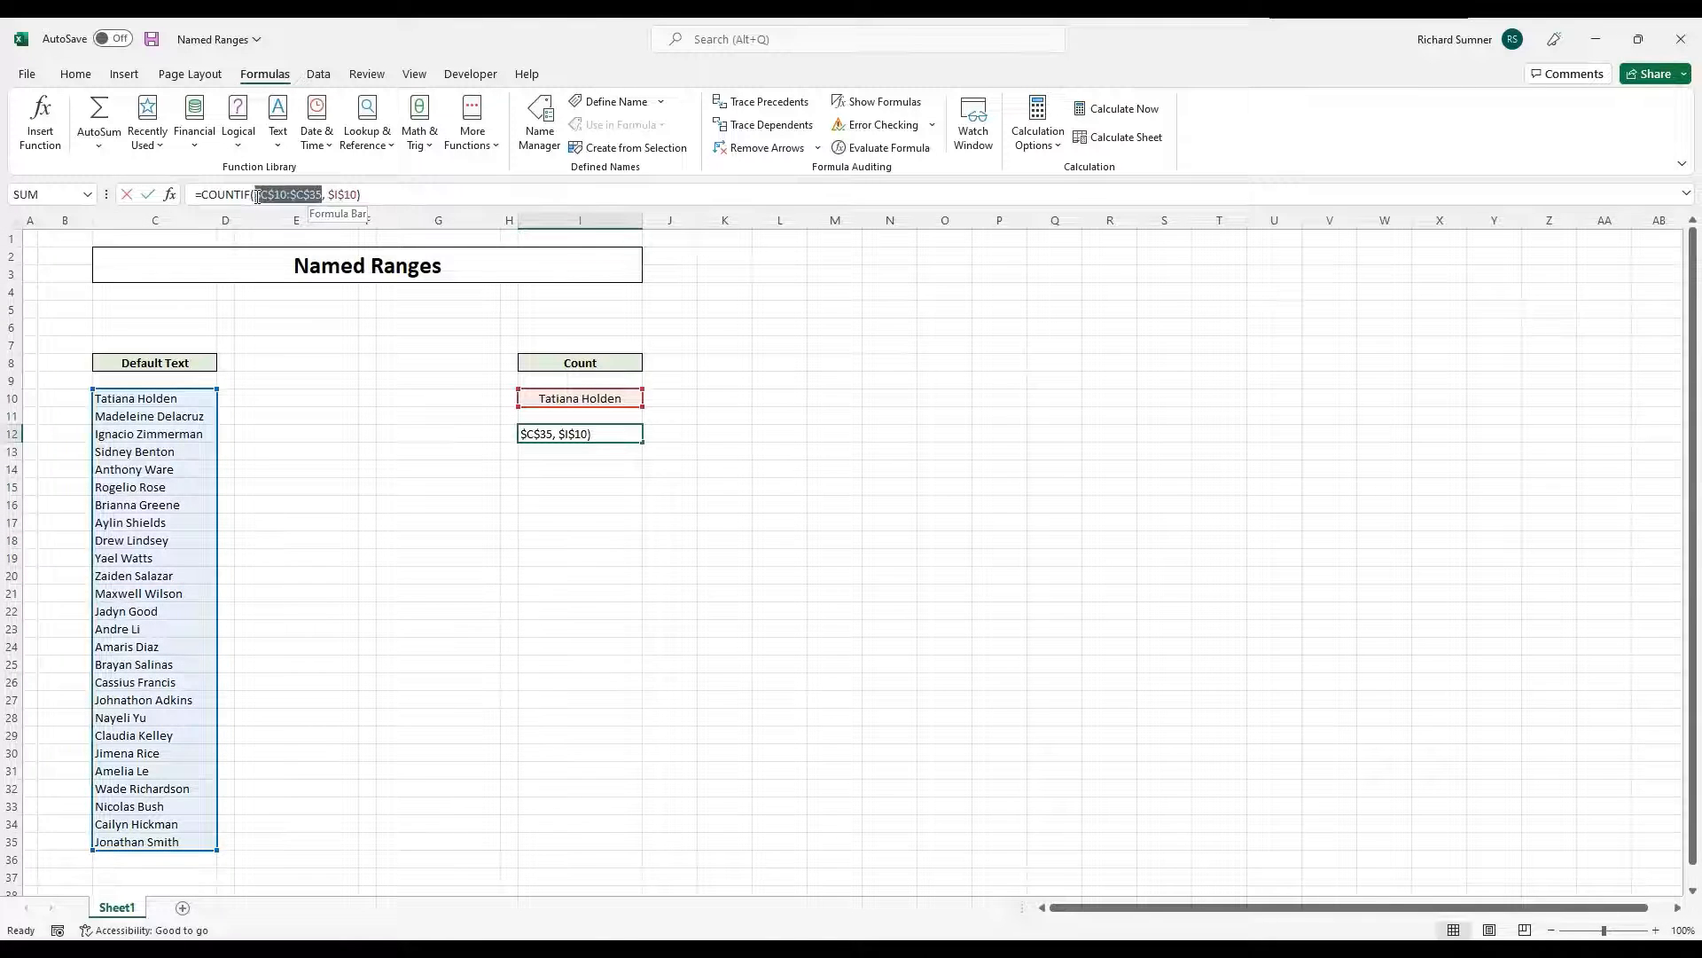
drag(150, 398, 125, 826)
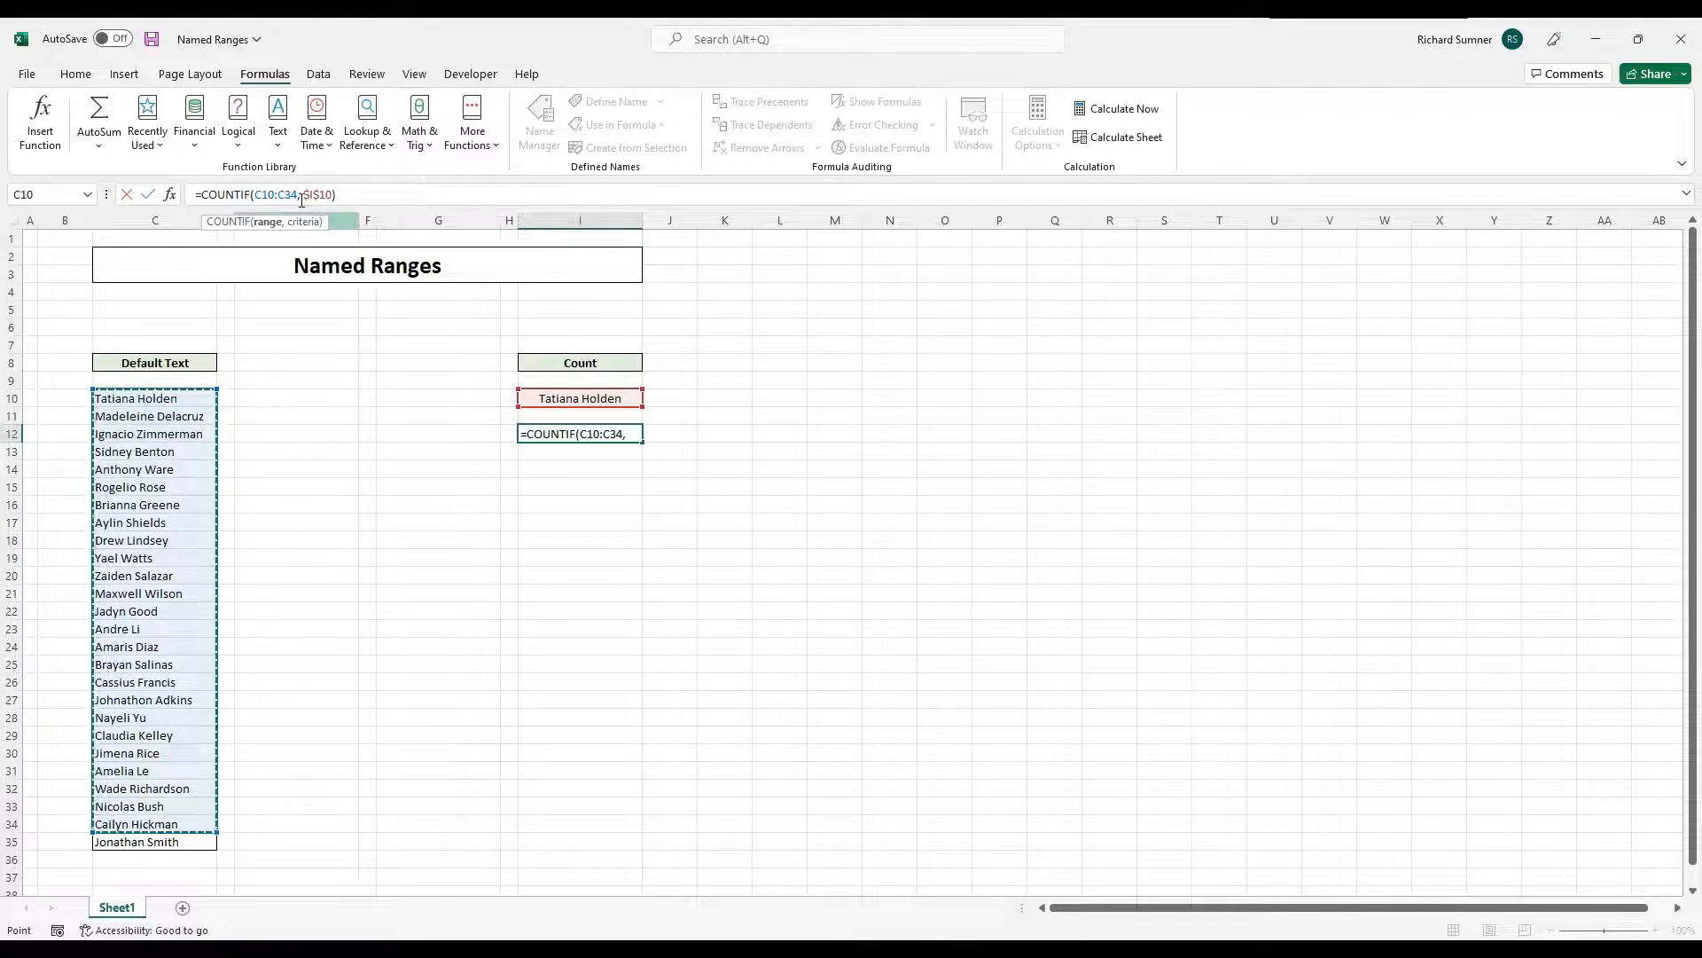
drag(178, 396, 149, 838)
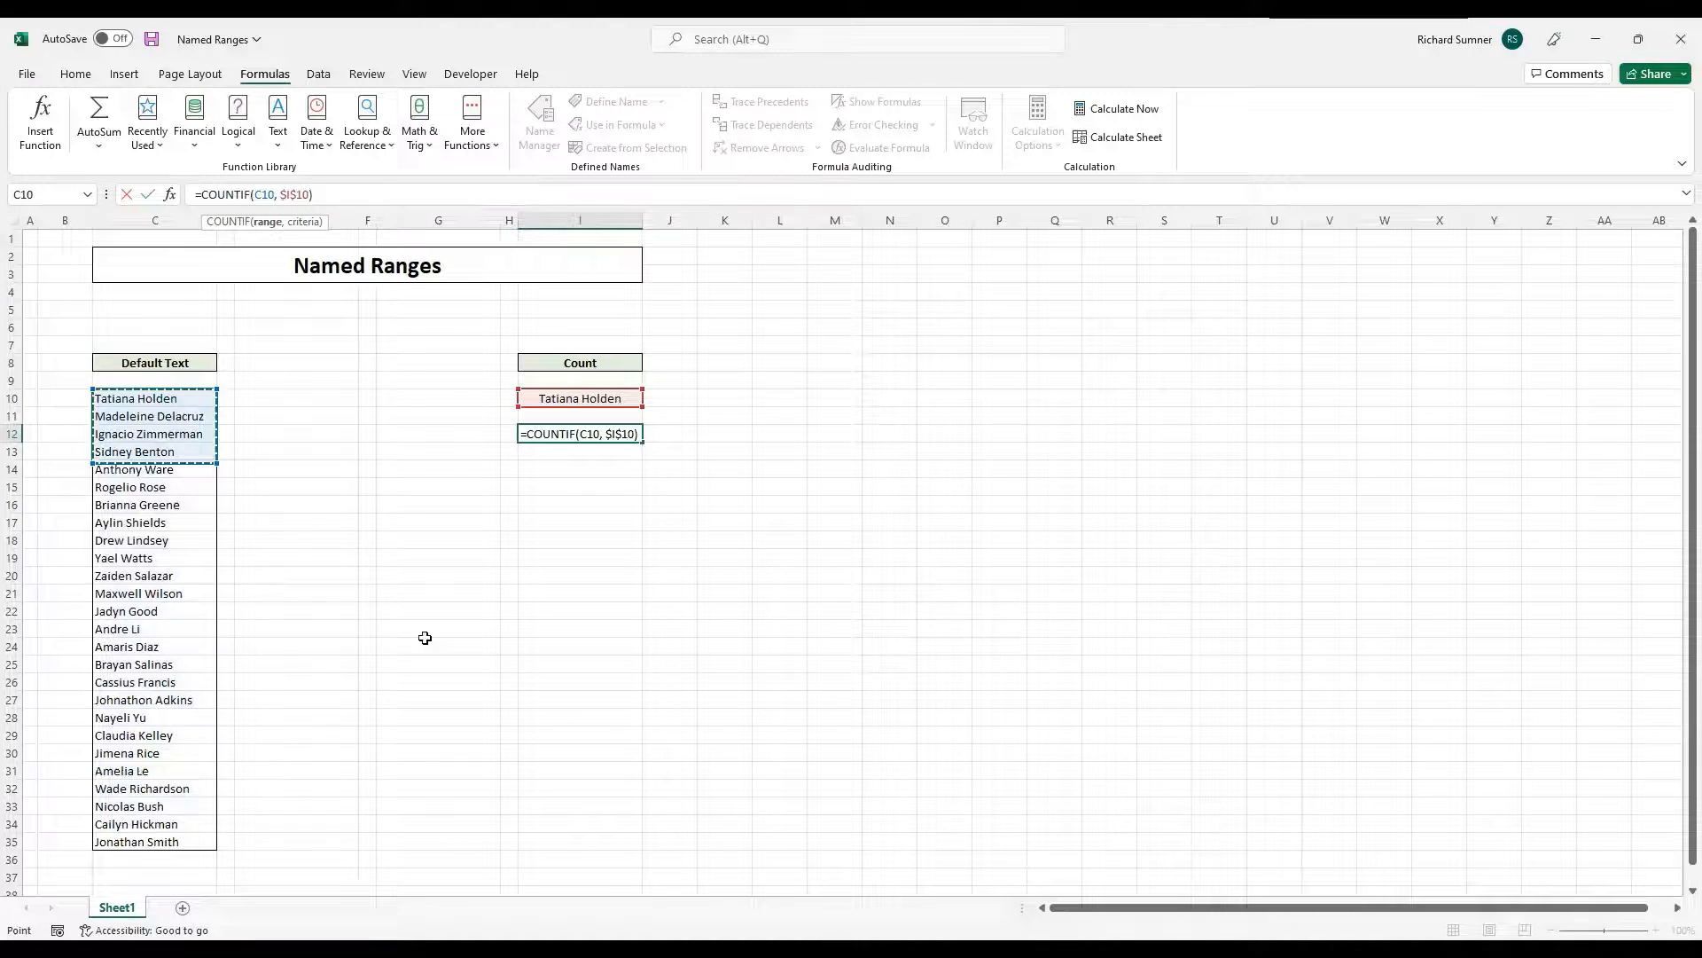
key(F4)
key(Return)
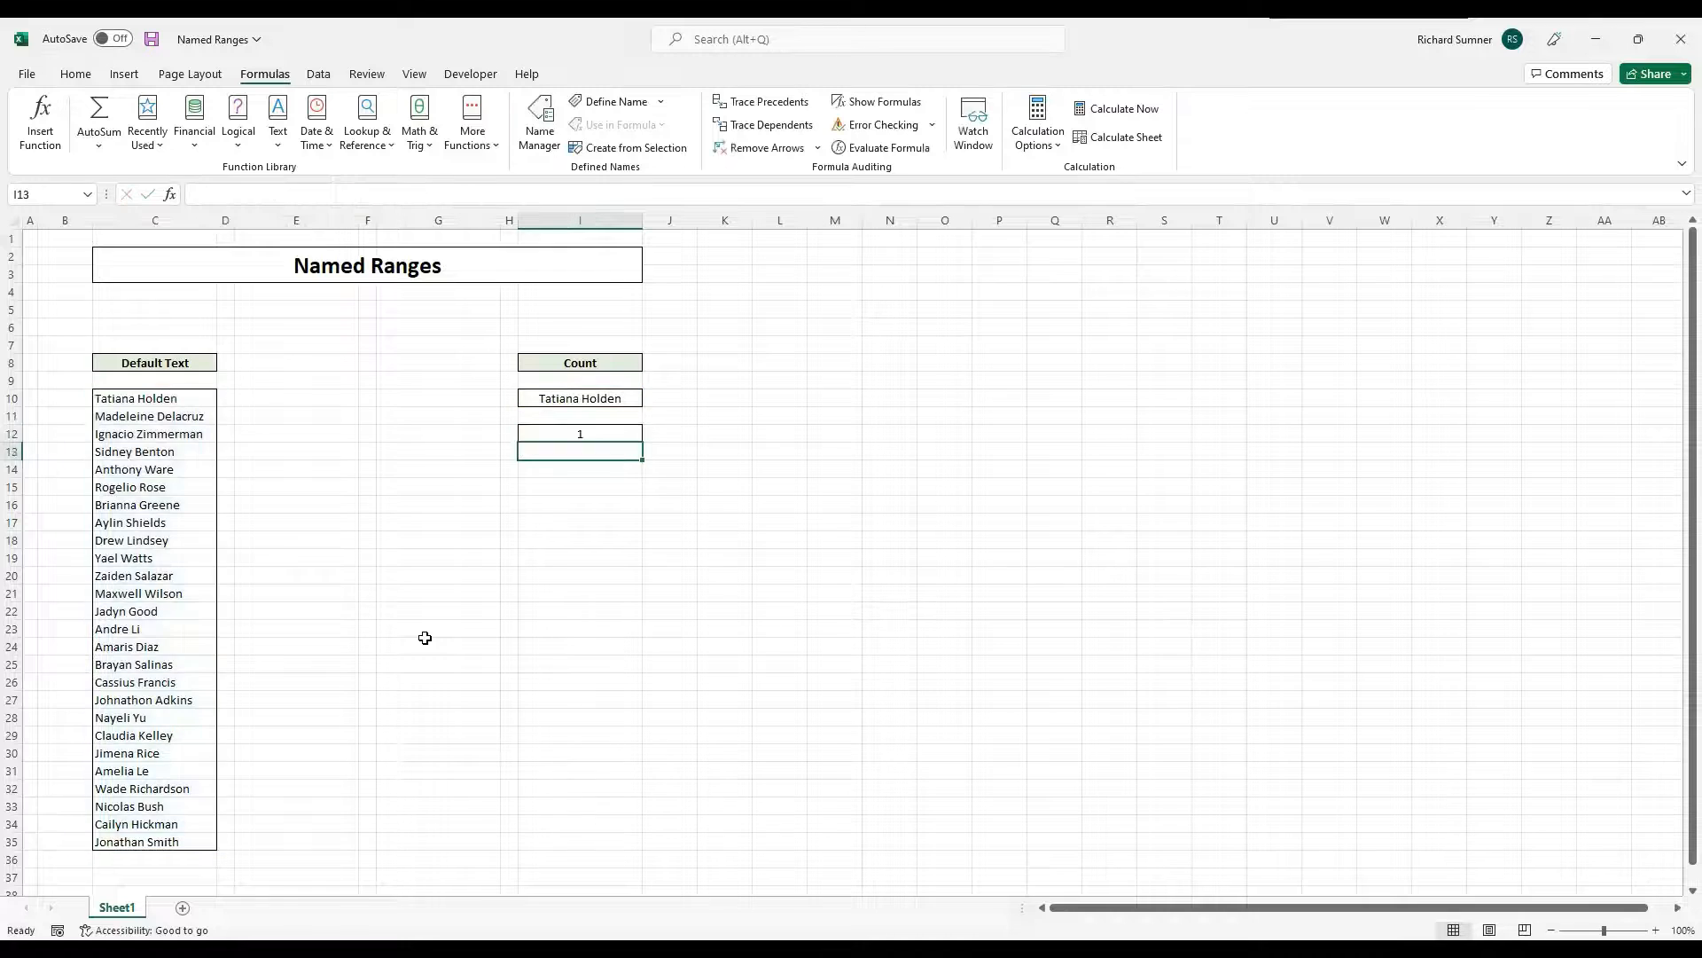
Return the active cell to A1 on Sheet1.
key(ctrl+Up)
key(ctrl+Up)
key(ctrl+Up)
key(ctrl+Up)
key(ctrl+Up)
key(ctrl+Left)
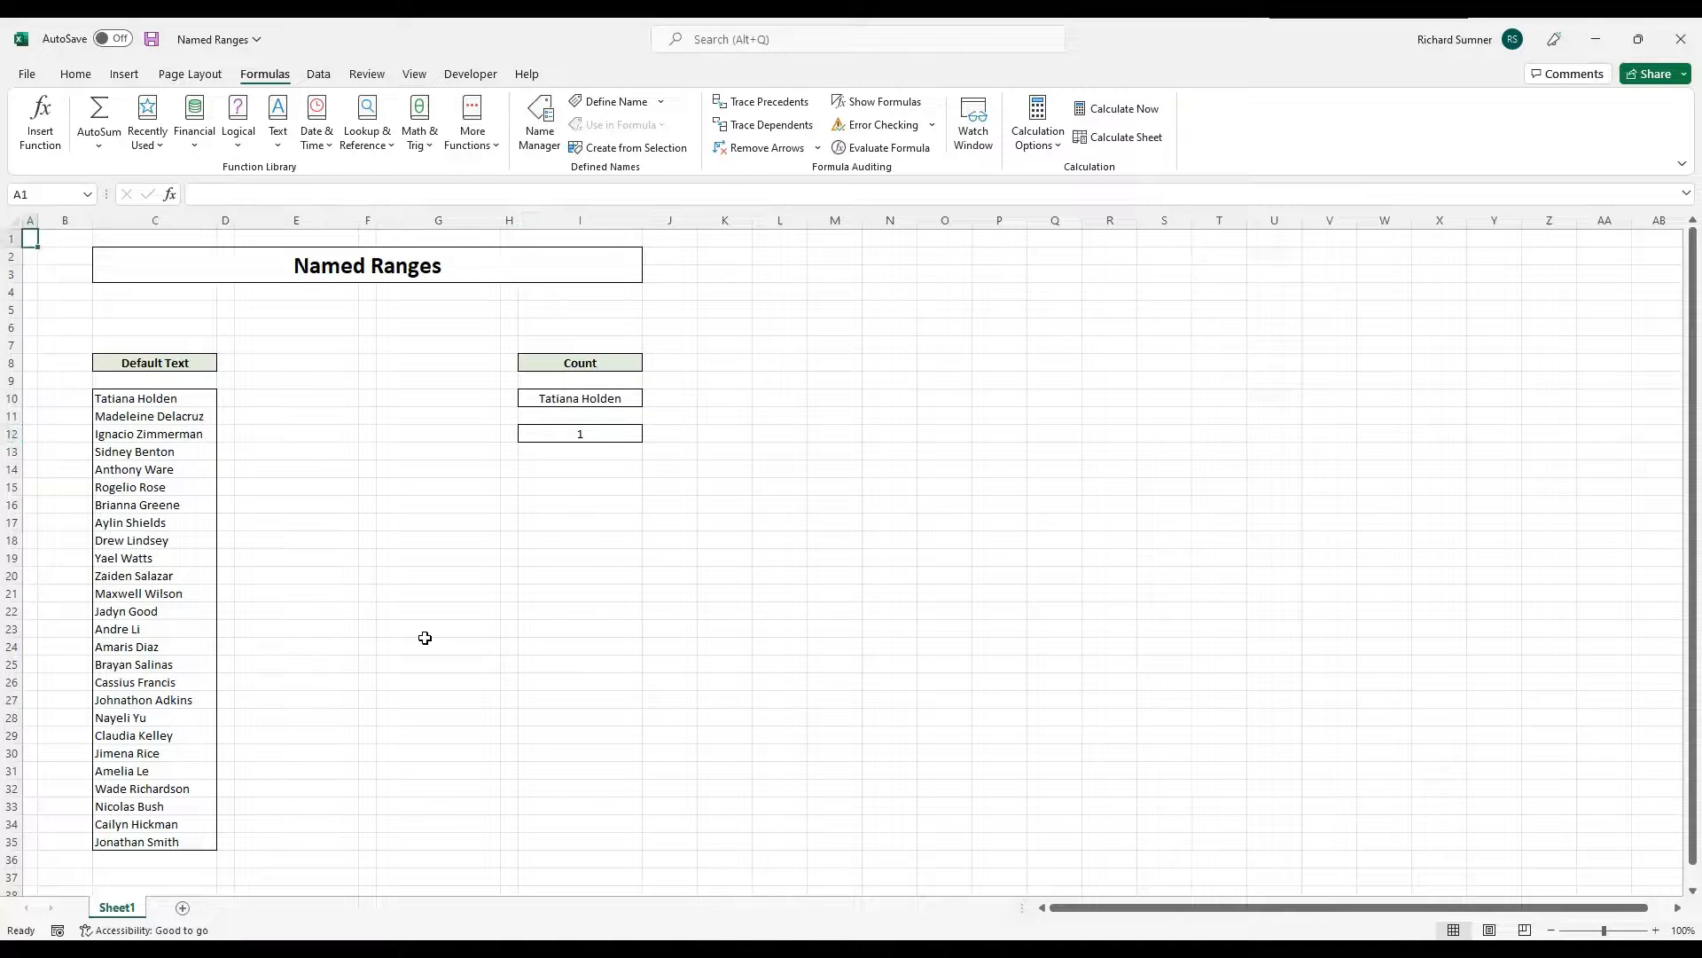